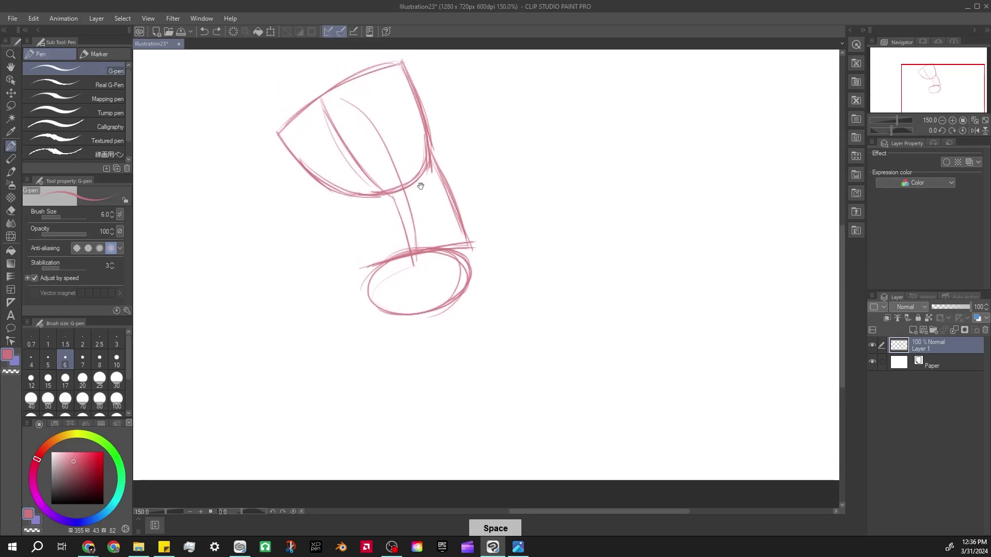
Draw the red side contour of the waist from the ribcage down to the pelvis
mouse_move(361, 178)
left_mouse_down()
mouse_move(386, 249)
mouse_move(453, 192)
mouse_move(454, 215)
mouse_move(454, 160)
left_mouse_up()
left_click_drag(390, 203, 395, 265)
mouse_move(398, 196)
left_mouse_down()
mouse_move(405, 265)
mouse_move(395, 217)
mouse_move(410, 263)
mouse_move(410, 242)
left_mouse_up()
key("ctrl+z")
Redraw the inner contour lines of the ribcage, waist and pelvis in blue, erasing the red inner guide lines
key("x")
mouse_move(293, 104)
left_mouse_down()
mouse_move(357, 199)
mouse_move(397, 313)
mouse_move(373, 283)
mouse_move(399, 309)
left_mouse_up()
key("e")
left_click_drag(379, 202, 395, 248)
left_click_drag(325, 96, 382, 181)
left_click_drag(315, 114, 356, 183)
left_click(10, 147)
mouse_move(357, 77)
left_mouse_down()
mouse_move(400, 170)
mouse_move(413, 173)
mouse_move(384, 103)
mouse_move(415, 204)
left_mouse_up()
scroll(402, 171, "down", 3)
scroll(384, 102, "down", 3)
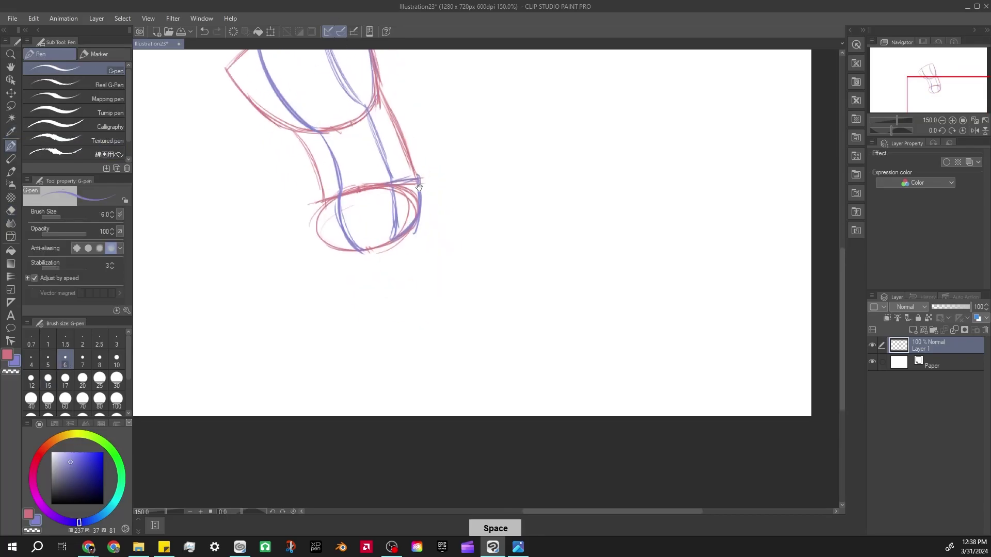
Sketch blue shoulder circles at both upper corners of the ribcage
scroll(416, 204, "up", 2)
mouse_move(385, 77)
left_mouse_down()
mouse_move(385, 165)
mouse_move(379, 155)
mouse_move(433, 145)
left_mouse_up()
key("ctrl+z")
left_click_drag(289, 185, 281, 240)
left_click_drag(518, 205, 446, 159)
scroll(446, 159, "down", 2)
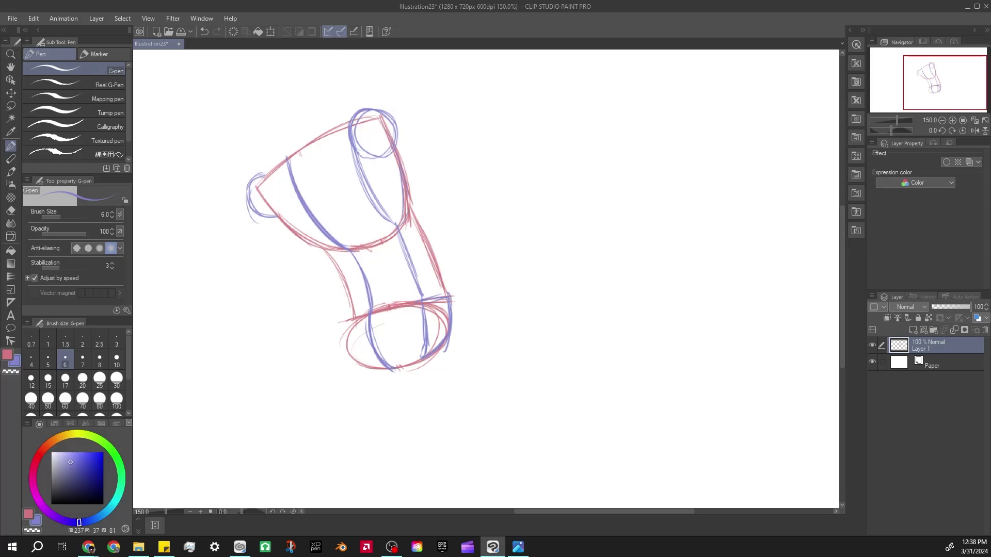
Sketch blue guide lines for the raised bent arm, ending in a box for the hand
key("alt+Tab")
key("alt+Tab")
mouse_move(460, 124)
left_mouse_down()
mouse_move(427, 148)
mouse_move(422, 214)
left_mouse_up()
left_click_drag(370, 191, 482, 182)
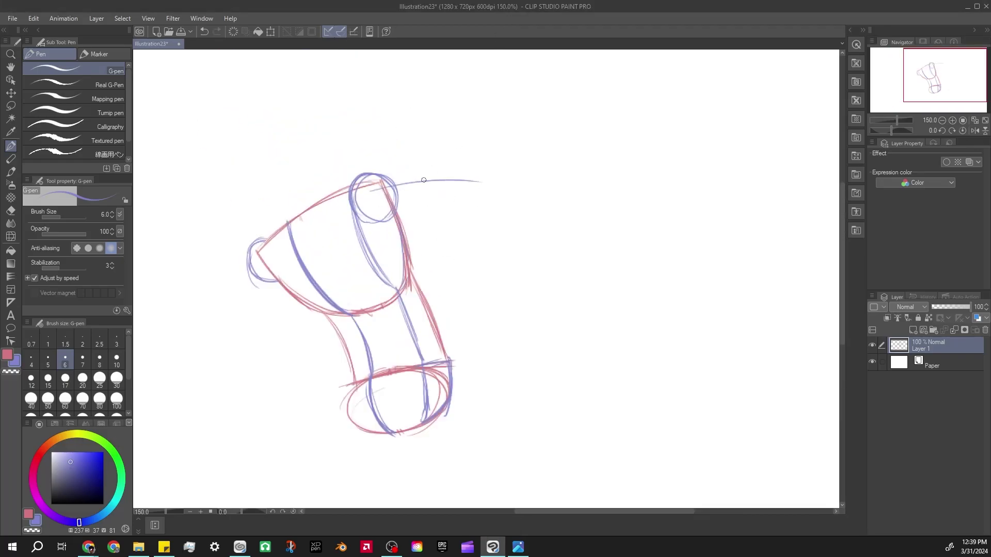
left_click_drag(440, 228, 440, 253)
Outline the raised arm's upper arm, elbow and forearm in red around the guide lines
key("x")
left_click_drag(454, 184, 502, 186)
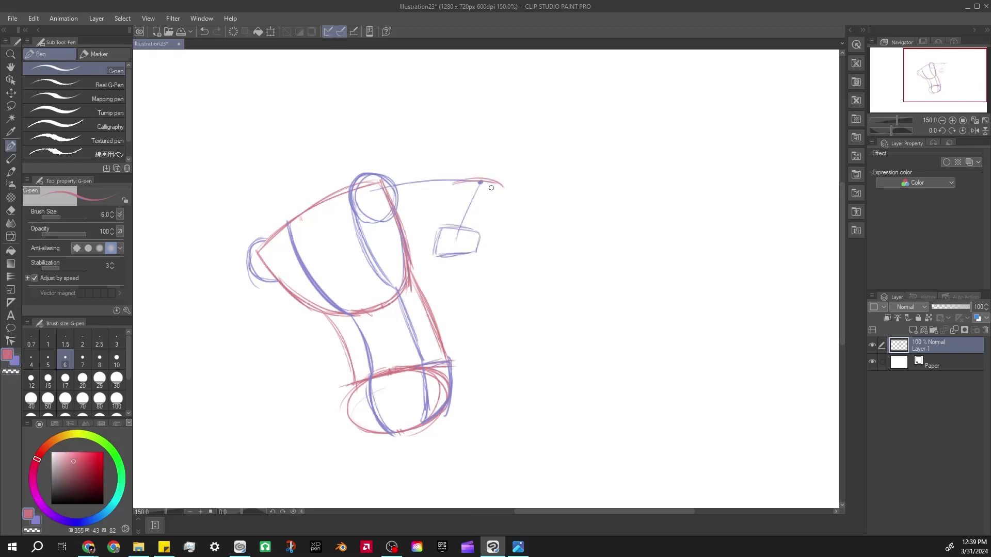
left_click_drag(447, 222, 497, 184)
left_click_drag(381, 218, 439, 207)
key("ctrl+z")
mouse_move(351, 184)
left_mouse_down()
mouse_move(398, 171)
mouse_move(493, 175)
left_mouse_up()
key("ctrl+z")
key("ctrl+z")
key("ctrl+z")
key("ctrl+z")
left_click_drag(385, 171, 478, 176)
key("ctrl+z")
mouse_move(385, 171)
left_mouse_down()
mouse_move(480, 167)
mouse_move(450, 163)
left_mouse_up()
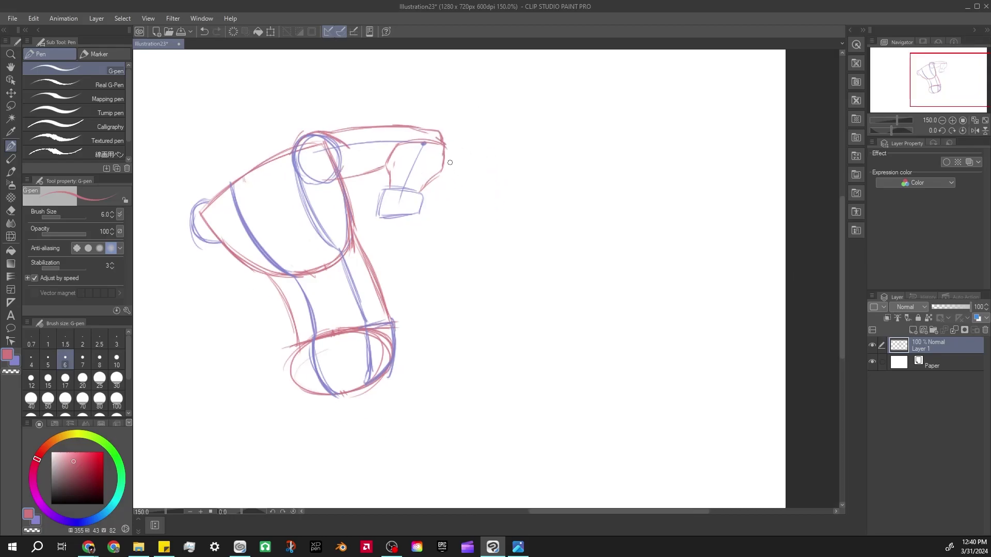
Draw the fingers and thumb in red over the raised arm's hand box
scroll(411, 195, "up", 1)
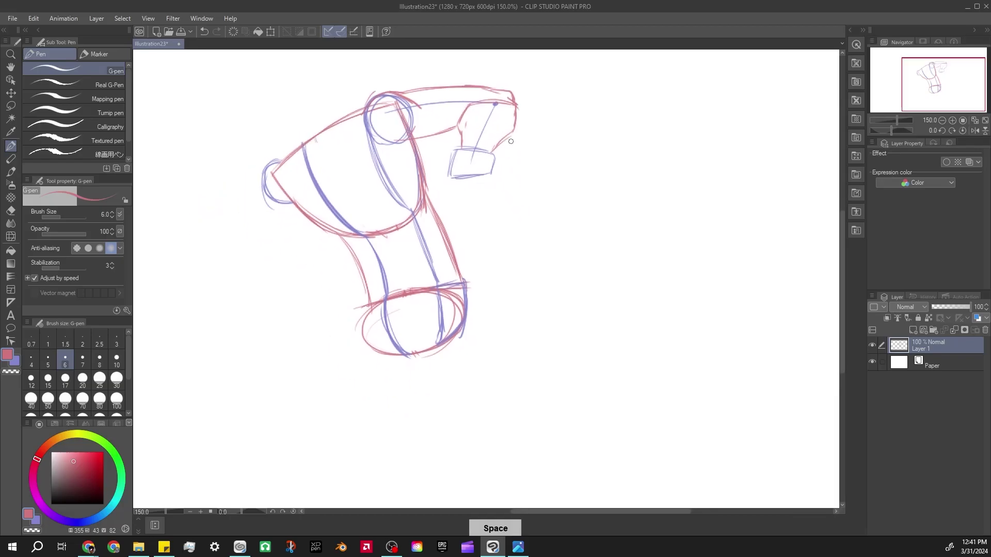
left_click_drag(433, 171, 430, 208)
key("ctrl+z")
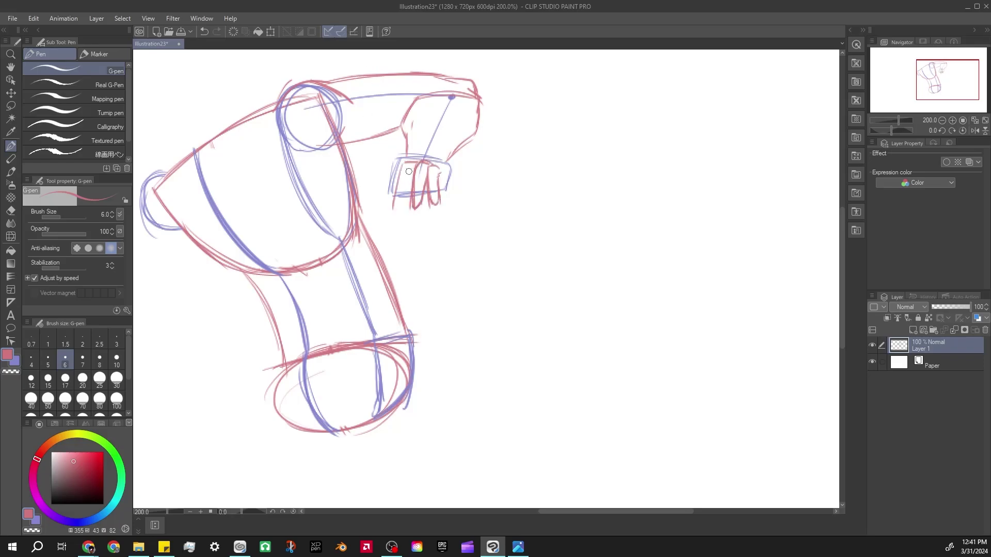
mouse_move(397, 205)
left_mouse_down()
mouse_move(414, 169)
mouse_move(381, 195)
left_mouse_up()
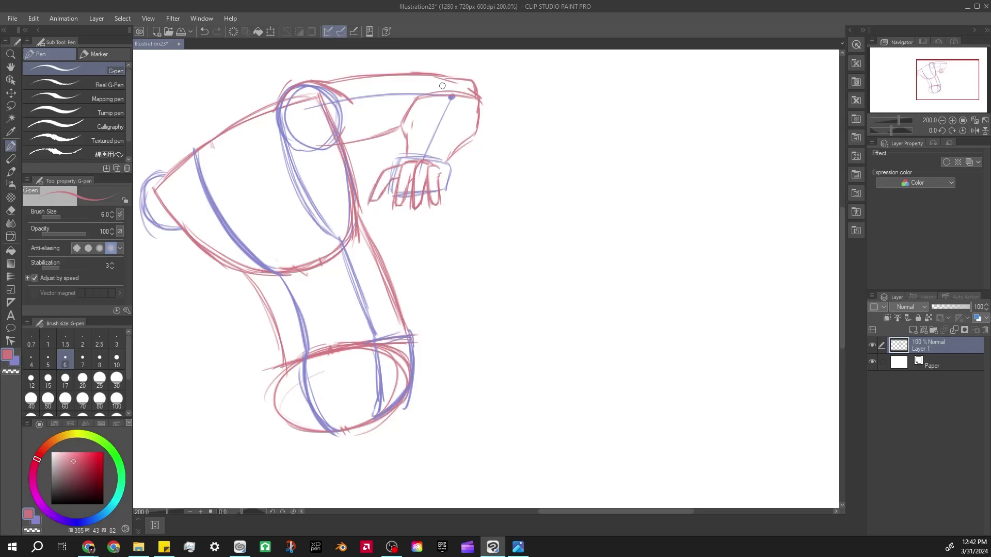
scroll(441, 190, "up", 3)
left_click_drag(367, 165, 342, 213)
key("ctrl+z")
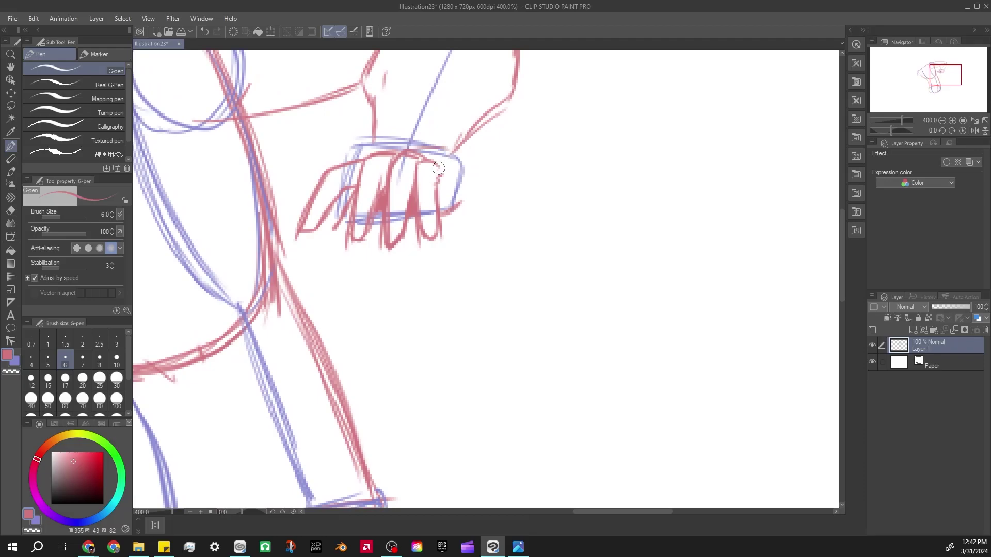
Refine the raised hand's fingers and shade the thumb and outer edge of the hand in red
mouse_move(419, 149)
left_mouse_down()
mouse_move(447, 208)
mouse_move(503, 223)
left_mouse_up()
left_click_drag(434, 309, 411, 332)
left_click_drag(353, 288, 359, 305)
scroll(359, 305, "down", 2)
scroll(392, 268, "up", 2)
mouse_move(423, 272)
left_mouse_down()
mouse_move(445, 249)
mouse_move(437, 266)
left_mouse_up()
left_click_drag(436, 266, 445, 278)
key("m")
mouse_move(437, 195)
left_mouse_down()
mouse_move(345, 338)
mouse_move(436, 196)
left_mouse_up()
left_click(423, 353)
left_click_drag(423, 287, 422, 279)
left_click(356, 339)
key("p")
Sketch a nearly vertical red guide line hanging from the other shoulder for the lowered arm
scroll(500, 219, "down", 3)
left_click_drag(500, 219, 566, 236)
scroll(567, 238, "up", 1)
scroll(558, 206, "up", 4)
scroll(546, 174, "down", 4)
mouse_move(546, 174)
left_mouse_down()
mouse_move(562, 153)
mouse_move(606, 158)
mouse_move(596, 225)
mouse_move(635, 171)
mouse_move(631, 158)
left_mouse_up()
scroll(536, 272, "down", 1)
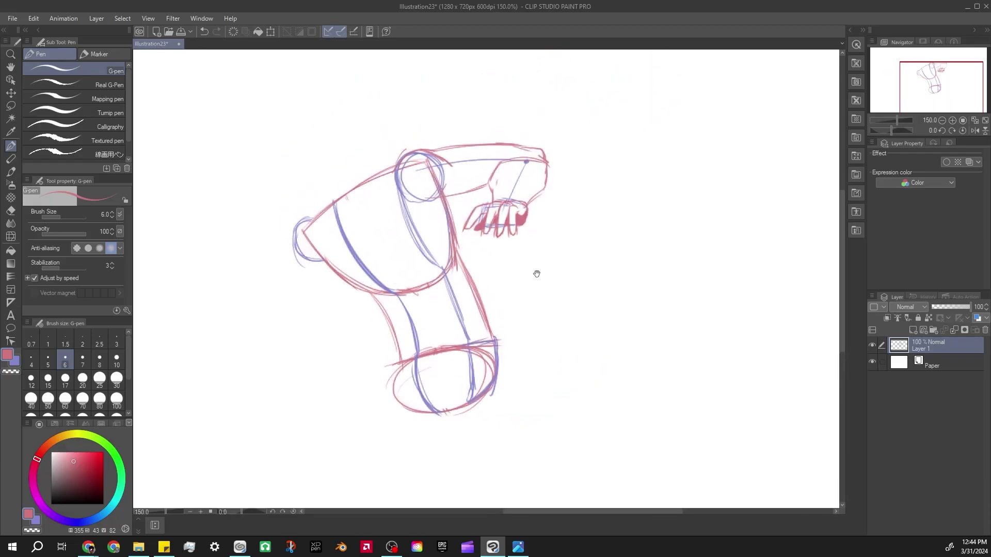
left_click_drag(535, 272, 546, 212)
left_click_drag(326, 176, 336, 369)
key("ctrl+z")
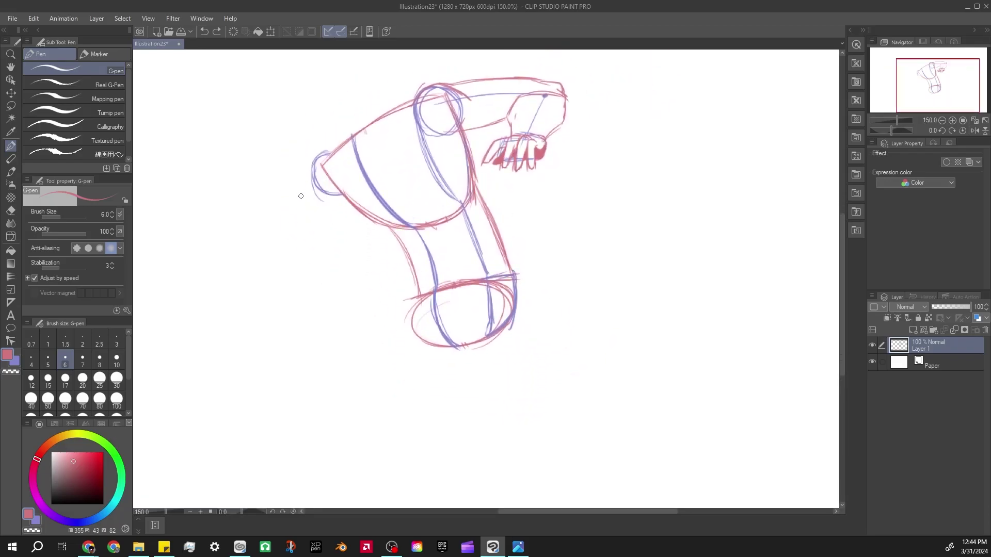
key("ctrl+y")
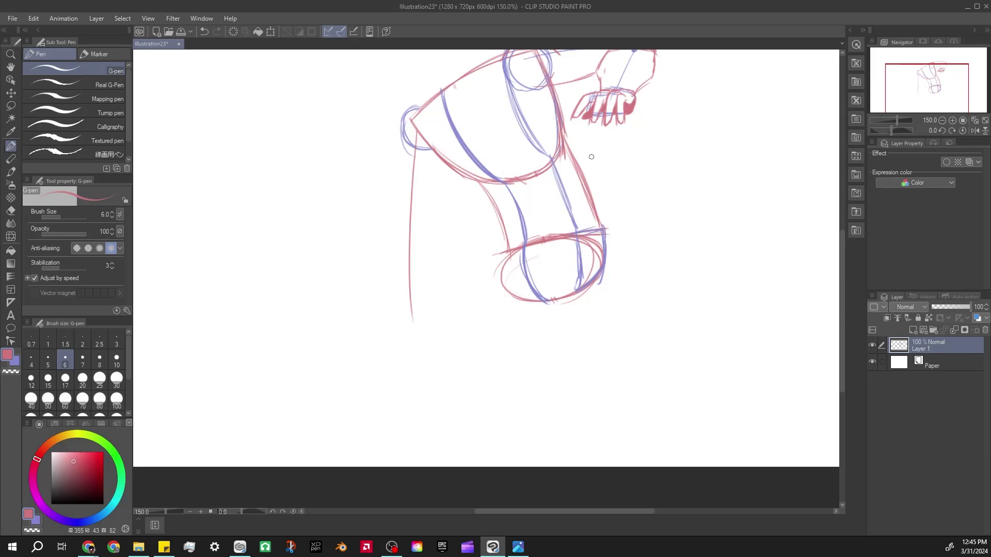
left_click_drag(562, 164, 622, 139)
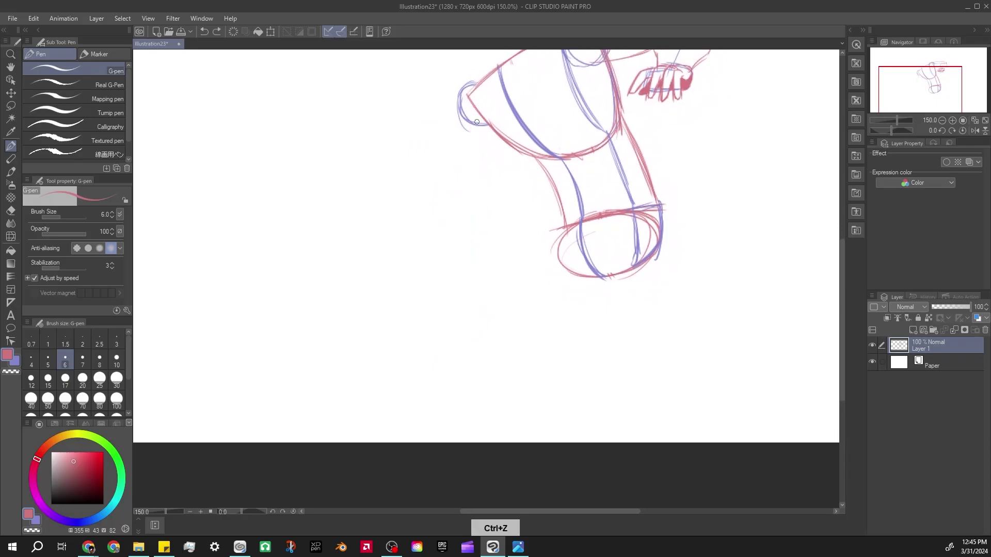
key("ctrl+z")
scroll(443, 259, "up", 1)
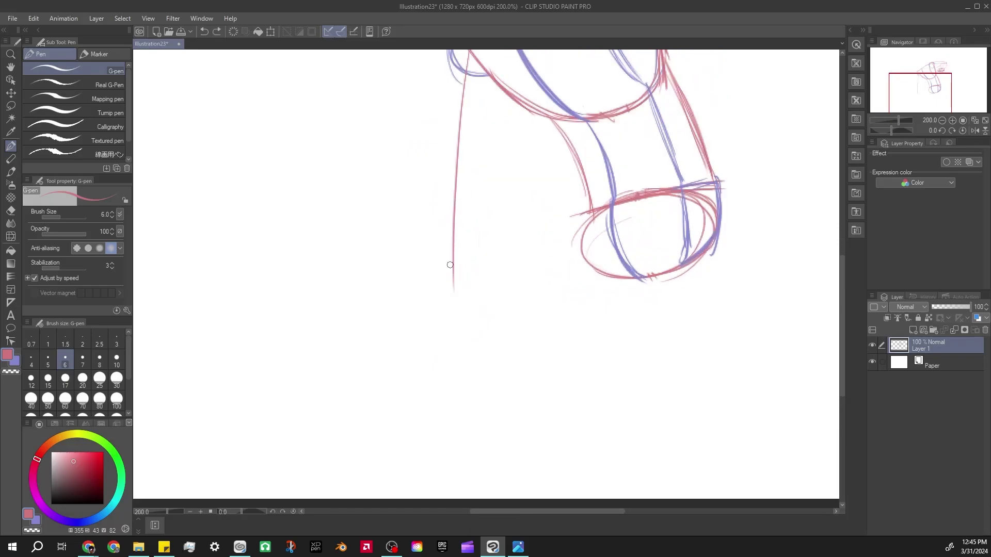
Block in a red angular hand shape at the lower end of the hanging arm's guide line
mouse_move(436, 285)
left_mouse_down()
mouse_move(433, 309)
mouse_move(473, 281)
left_mouse_up()
key("space")
mouse_move(435, 254)
left_mouse_down()
mouse_move(453, 308)
mouse_move(421, 359)
left_mouse_up()
left_click_drag(400, 268, 412, 273)
mouse_move(413, 135)
left_mouse_down()
mouse_move(395, 192)
mouse_move(392, 279)
left_mouse_up()
key("ctrl+z")
left_click_drag(439, 198, 425, 266)
left_click_drag(393, 269, 419, 268)
Outline the lowered arm in red with an upper arm, an elbow band and a tapered forearm
key("space")
left_click_drag(436, 198, 449, 93)
left_click_drag(410, 171, 462, 162)
key("space")
key("ctrl+z")
left_click_drag(403, 164, 397, 265)
key("ctrl+z")
mouse_move(435, 167)
left_mouse_down()
mouse_move(440, 225)
mouse_move(429, 265)
left_mouse_up()
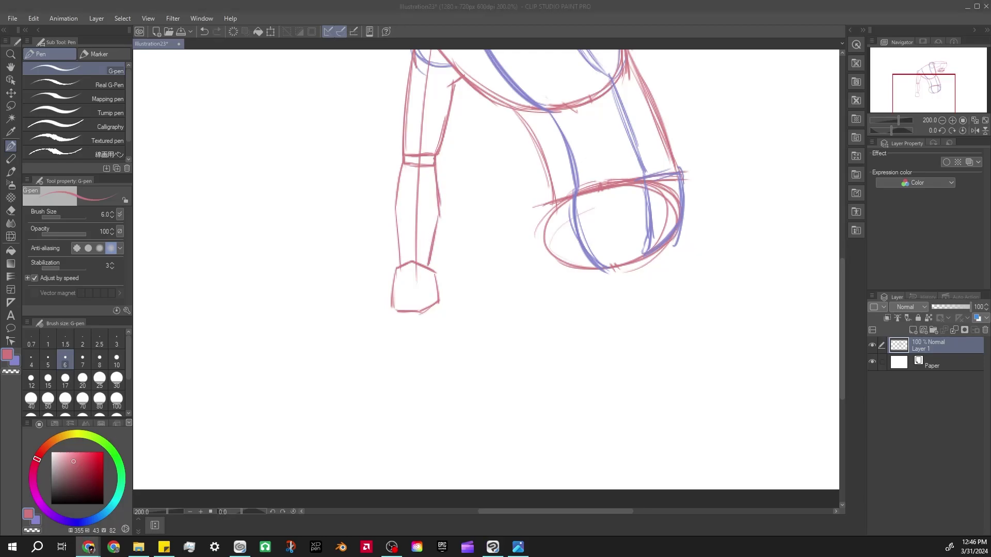
Reinforce the elbow and forearm contours of the lowered arm in red
left_click_drag(407, 146, 400, 181)
key("ctrl+z")
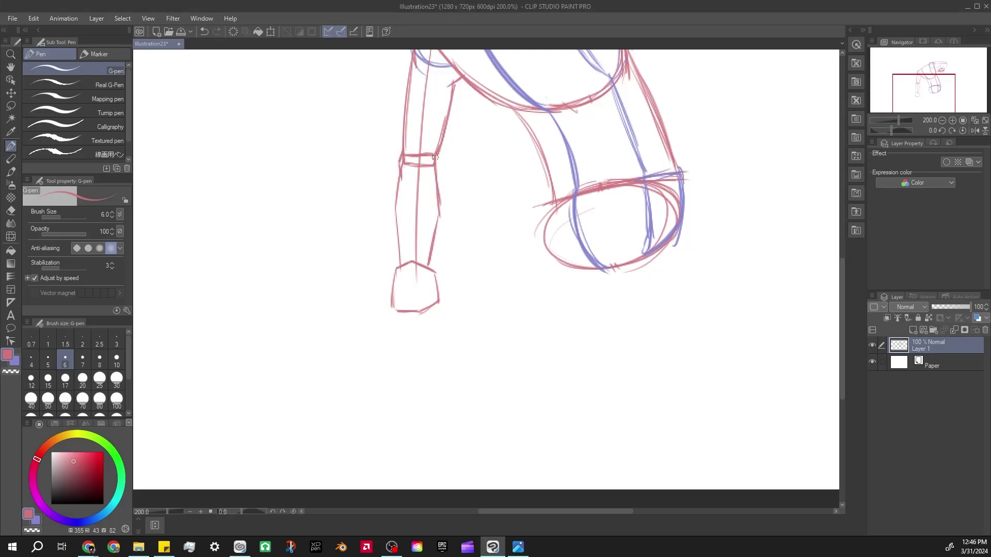
key("space")
left_click_drag(418, 269, 418, 245)
key("ctrl+z")
left_click_drag(404, 153, 398, 248)
Draw a thick red diagonal bar across the lowered hand as the object it grips
mouse_move(442, 187)
left_mouse_down()
mouse_move(432, 236)
mouse_move(479, 207)
left_mouse_up()
scroll(432, 236, "down", 2)
key("ctrl+z")
mouse_move(398, 277)
left_mouse_down()
mouse_move(477, 197)
mouse_move(412, 254)
left_mouse_up()
Draw the fist and curled fingers in blue around the red bar
key("x")
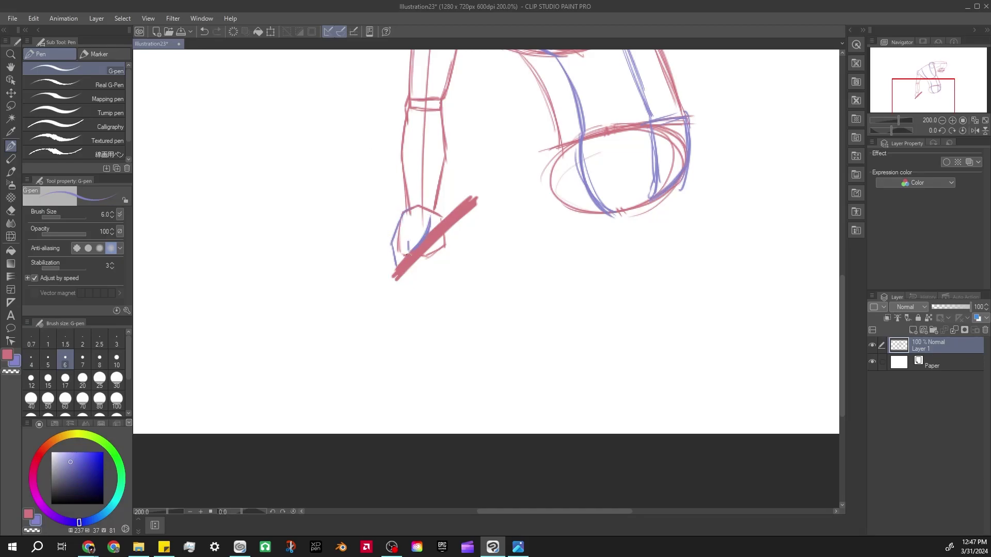
mouse_move(444, 213)
left_mouse_down()
mouse_move(447, 182)
mouse_move(419, 230)
mouse_move(435, 221)
mouse_move(435, 249)
left_mouse_up()
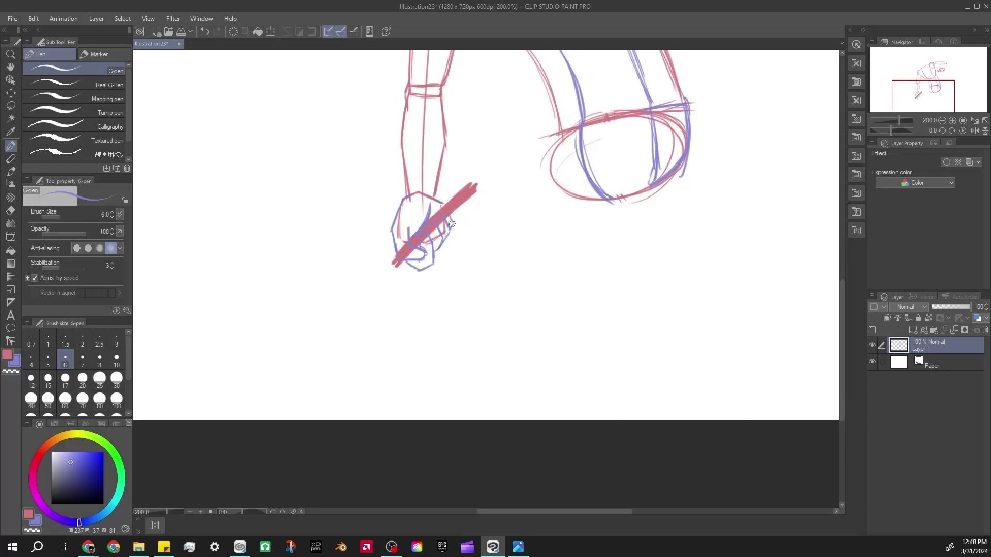
scroll(453, 208, "down", 3)
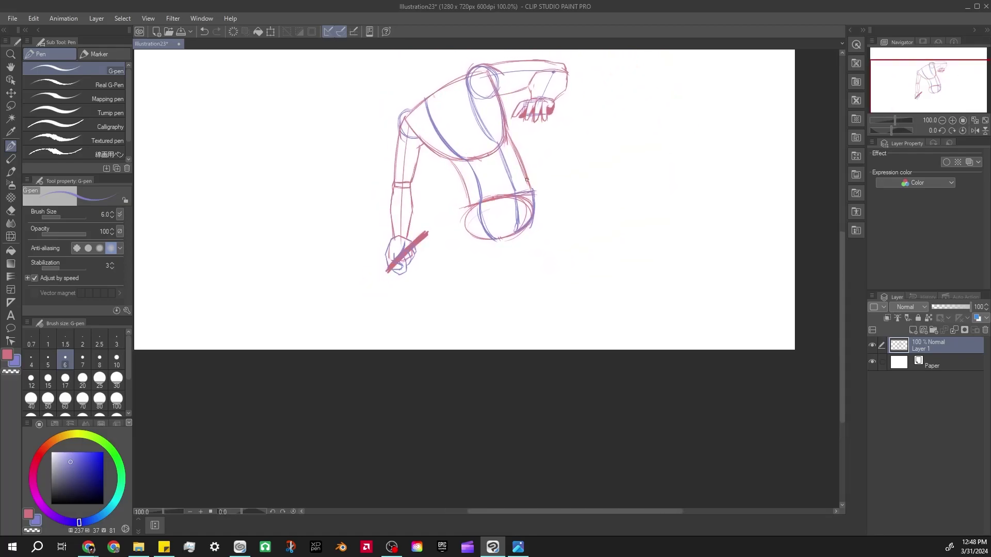
Lasso the fist with its bar, scale it to 88% and fit it onto the wrist
left_click(10, 105)
key("ctrl+plus")
left_click_drag(289, 175, 297, 181)
key("ctrl+t")
left_click_drag(320, 232, 312, 239)
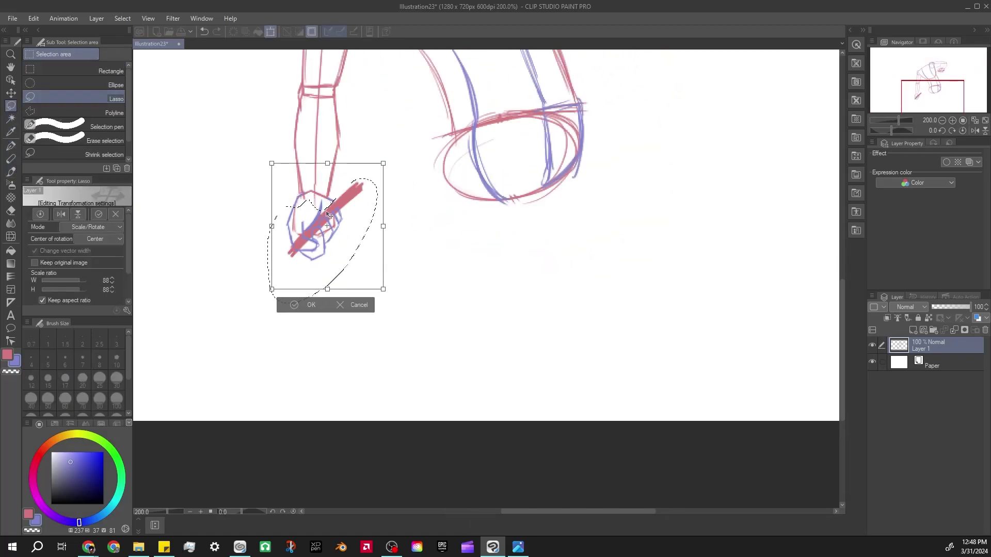
key("Return")
key("p")
scroll(471, 184, "down", 5)
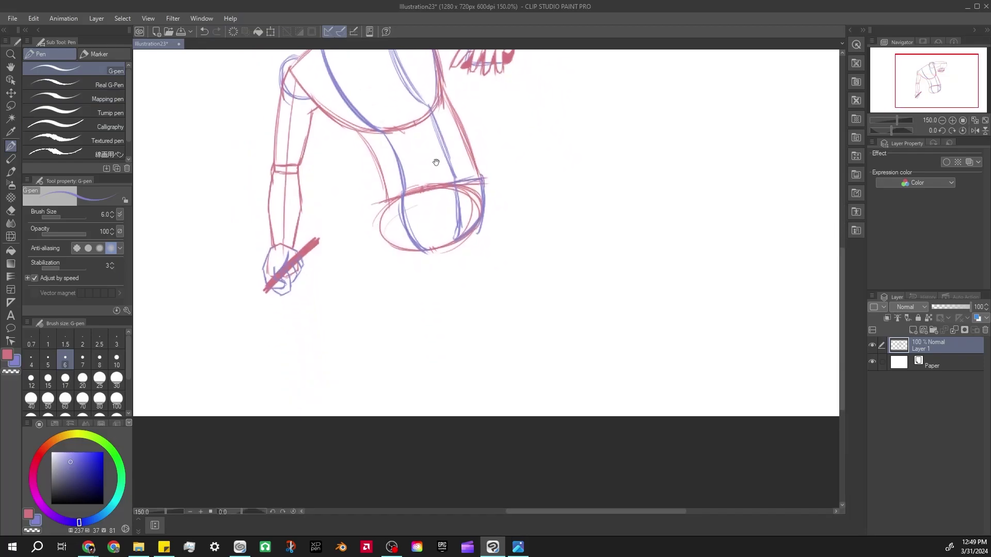
Lasso the whole figure sketch, scale it down and apply the transformation to make room for the legs
scroll(522, 212, "up", 3)
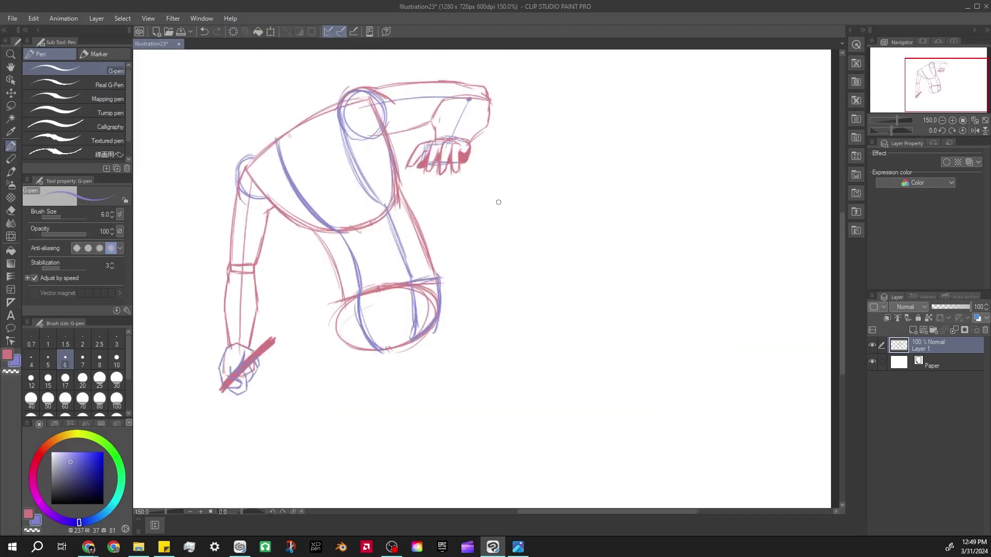
left_click(11, 105)
scroll(362, 206, "down", 2)
left_click_drag(408, 87, 392, 88)
key("ctrl+t")
left_click_drag(361, 416, 317, 318)
key("Return")
key("p")
scroll(421, 144, "up", 2)
Sketch blue guide lines for the bent leg's thigh and the long extended leg below the pelvis
left_click_drag(420, 144, 475, 111)
mouse_move(349, 141)
left_mouse_down()
mouse_move(292, 215)
mouse_move(366, 290)
left_mouse_up()
left_click_drag(395, 157, 433, 251)
key("ctrl+z")
key("ctrl+z")
left_click_drag(289, 219, 353, 285)
mouse_move(389, 125)
left_mouse_down()
mouse_move(435, 260)
mouse_move(388, 156)
mouse_move(475, 273)
left_mouse_up()
mouse_move(426, 168)
left_mouse_down()
mouse_move(465, 294)
mouse_move(421, 260)
left_mouse_up()
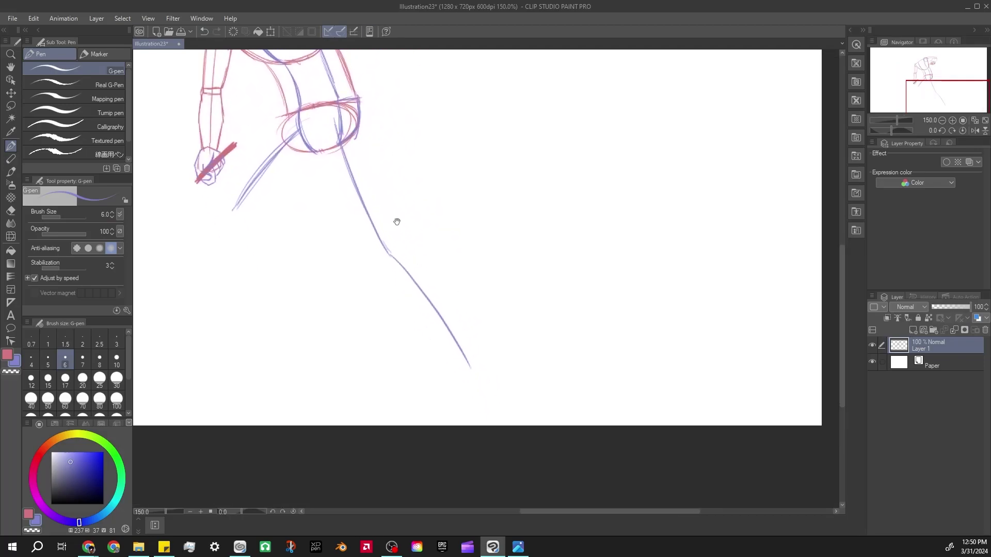
Outline the extended leg's thigh in blue and mark the knee with cross lines
key("ctrl+z")
mouse_move(312, 134)
left_mouse_down()
mouse_move(362, 248)
mouse_move(382, 206)
left_mouse_up()
mouse_move(367, 117)
left_mouse_down()
mouse_move(402, 209)
mouse_move(383, 152)
left_mouse_up()
key("ctrl+z")
left_click_drag(341, 201, 384, 176)
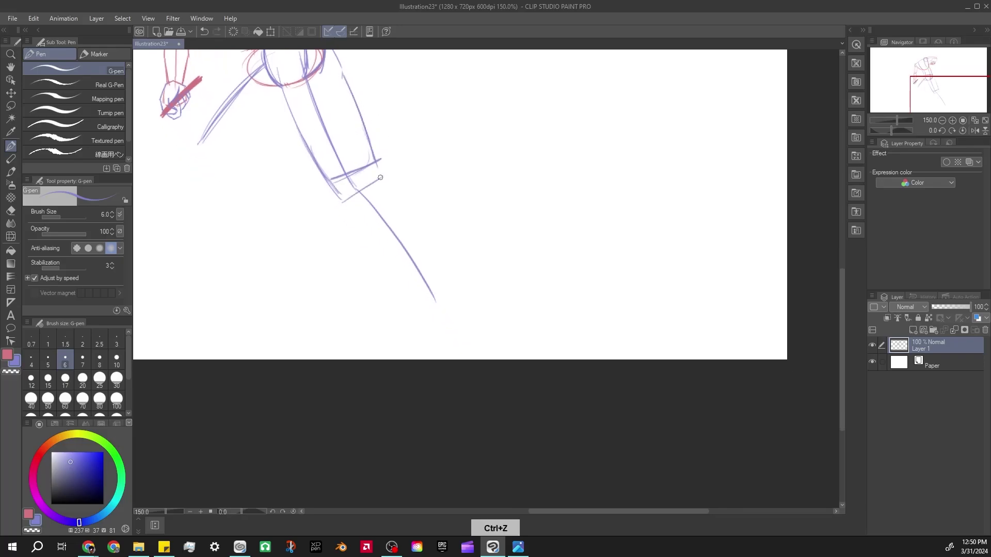
Outline the extended leg's tapered lower leg in blue and add a curved foot line below the ankle
left_click_drag(401, 242, 369, 200)
left_click_drag(310, 162, 393, 265)
mouse_move(354, 131)
left_mouse_down()
mouse_move(407, 247)
mouse_move(388, 309)
left_mouse_up()
left_click_drag(389, 310, 551, 442)
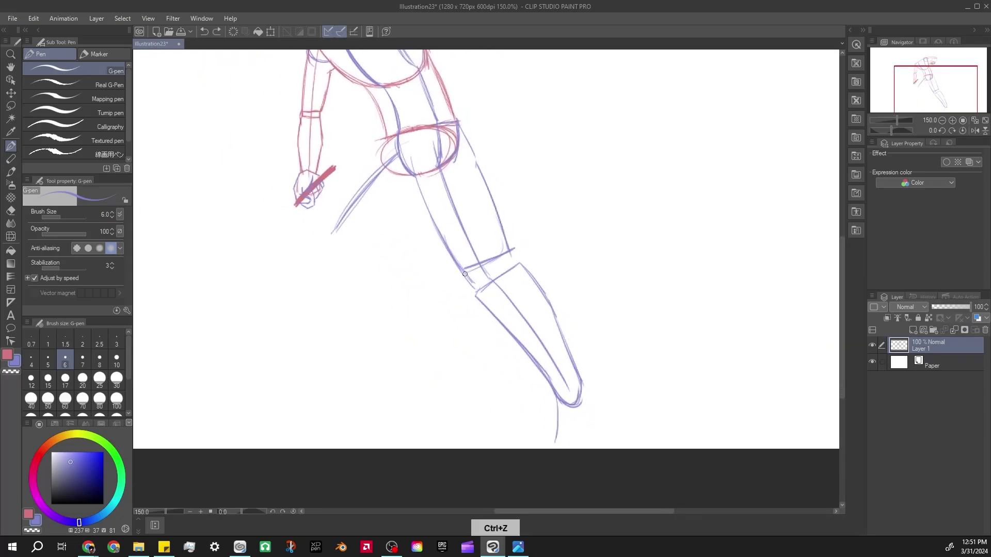
left_click_drag(505, 244, 566, 291)
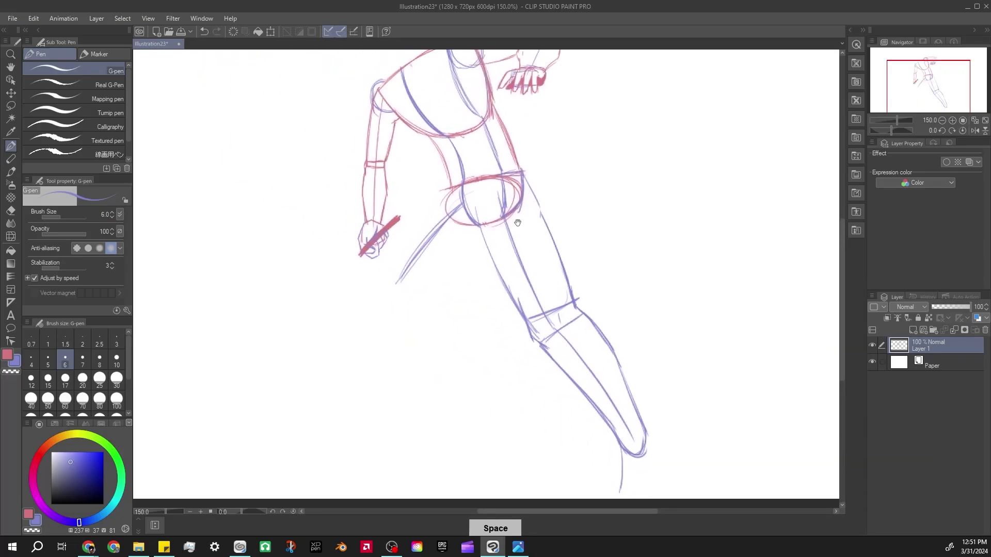
scroll(564, 243, "up", 1)
Outline the bent leg's thigh in blue with a rounded end and add knee contours
left_click_drag(564, 243, 570, 199)
mouse_move(403, 179)
left_mouse_down()
mouse_move(395, 162)
mouse_move(645, 223)
mouse_move(656, 184)
left_mouse_up()
left_click_drag(479, 134, 385, 264)
key("ctrl+z")
mouse_move(518, 203)
left_mouse_down()
mouse_move(424, 276)
mouse_move(432, 281)
left_mouse_up()
mouse_move(432, 281)
left_mouse_down()
mouse_move(430, 260)
mouse_move(396, 246)
left_mouse_up()
mouse_move(372, 199)
left_mouse_down()
mouse_move(393, 260)
mouse_move(350, 219)
left_mouse_up()
left_click_drag(368, 176, 364, 186)
left_click_drag(307, 85, 307, 83)
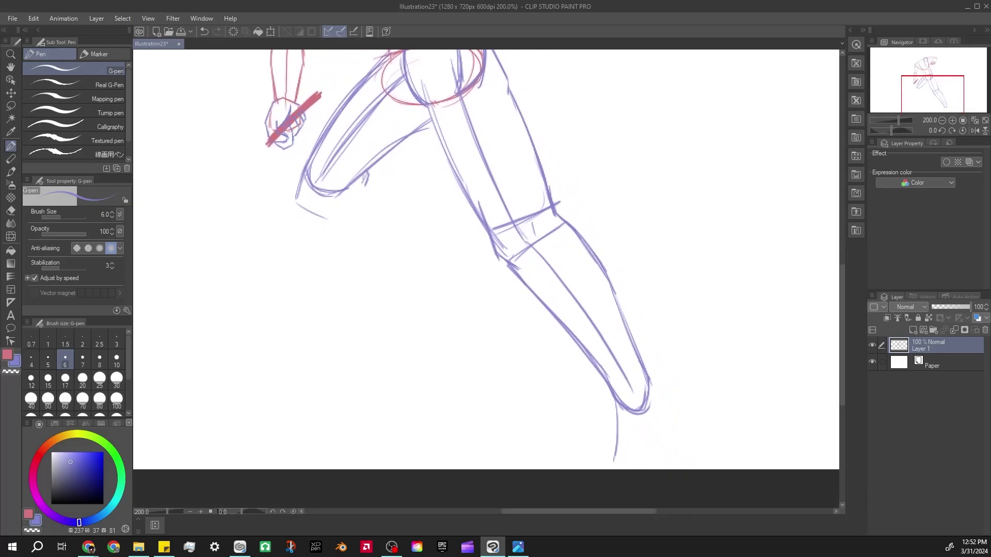
Draw the bent leg's lower leg and foot in blue below the knee
mouse_move(361, 214)
left_mouse_down()
mouse_move(322, 240)
mouse_move(408, 281)
left_mouse_up()
key("ctrl+z")
left_click_drag(371, 188, 423, 278)
mouse_move(542, 103)
left_mouse_down()
mouse_move(565, 207)
mouse_move(534, 85)
left_mouse_up()
key("ctrl+z")
left_click_drag(415, 246, 441, 264)
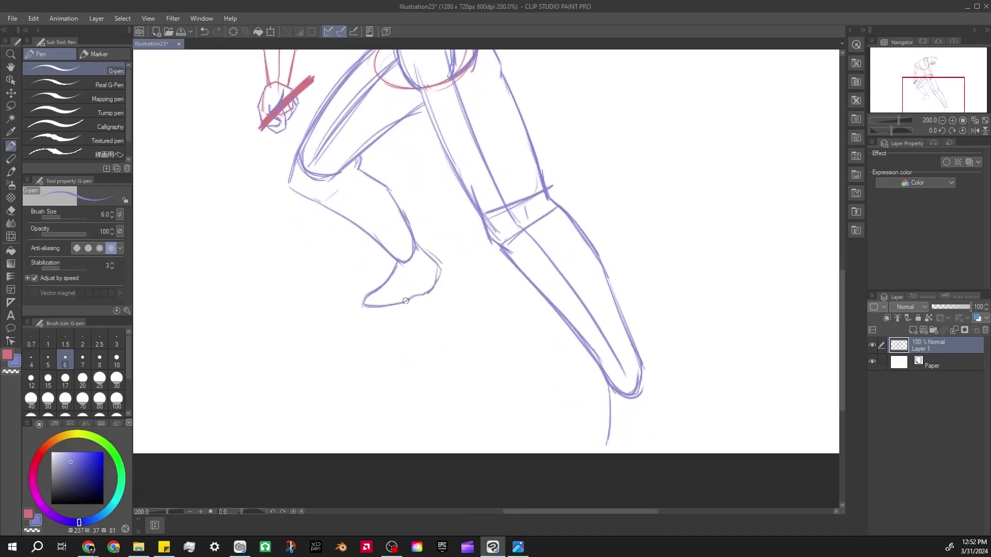
left_click_drag(438, 289, 419, 246)
scroll(522, 226, "down", 5)
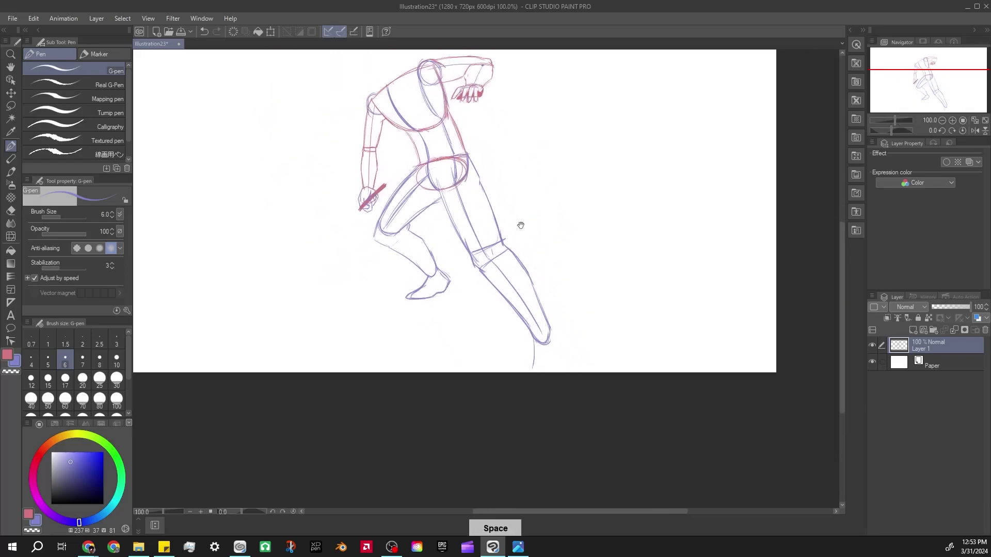
Select the whole figure, scale it down and move it up to leave room for the extended leg's foot
key("m")
left_click_drag(516, 93, 511, 91)
key("ctrl+t")
mouse_move(558, 316)
left_mouse_down()
mouse_move(475, 266)
mouse_move(421, 194)
left_mouse_up()
key("Return")
Draw the extended leg's foot in blue with heel and toe contours, and add thin motion lines behind the legs
scroll(449, 242, "up", 5)
key("ctrl+z")
left_click_drag(469, 222, 448, 289)
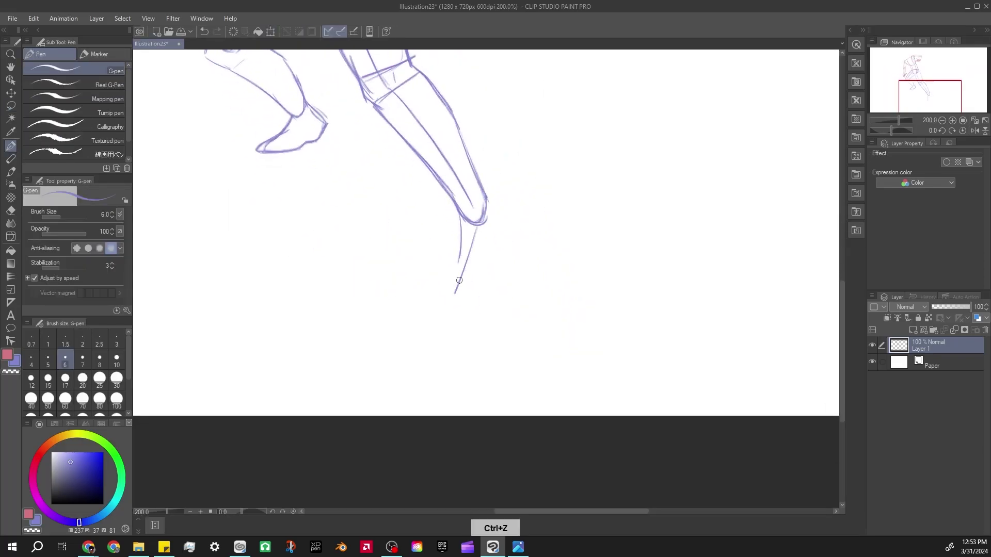
mouse_move(499, 223)
left_mouse_down()
mouse_move(498, 244)
mouse_move(439, 292)
left_mouse_up()
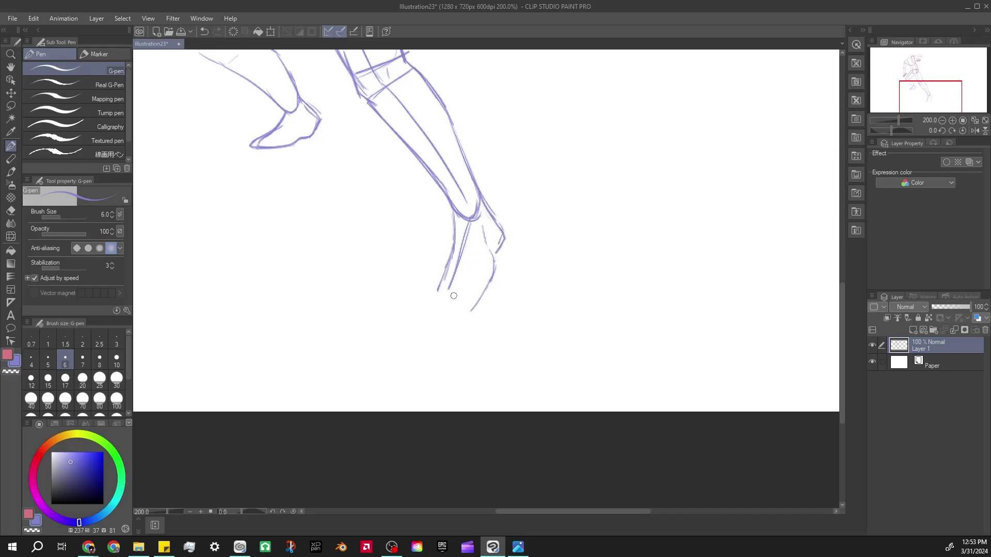
left_click_drag(498, 248, 509, 295)
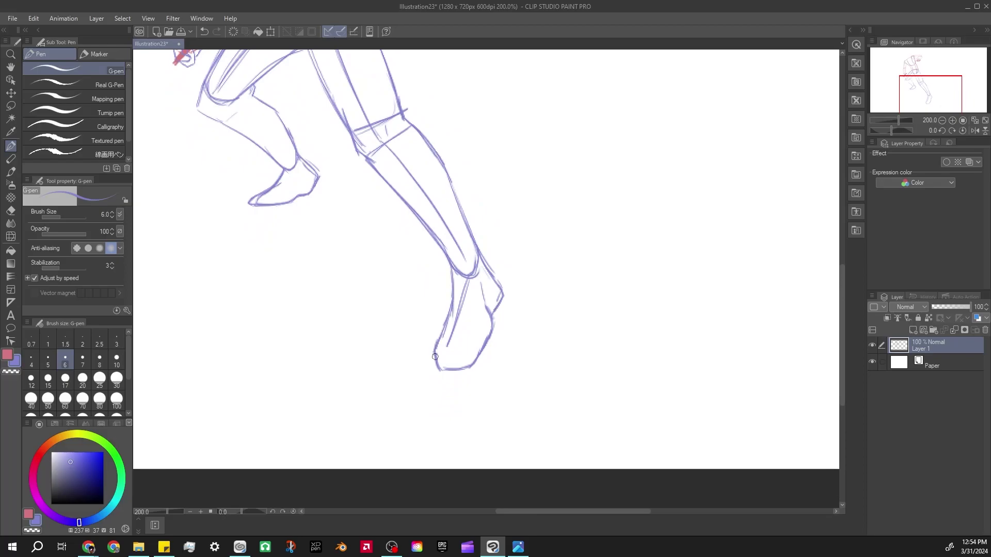
scroll(510, 295, "down", 1)
left_click_drag(575, 289, 624, 284)
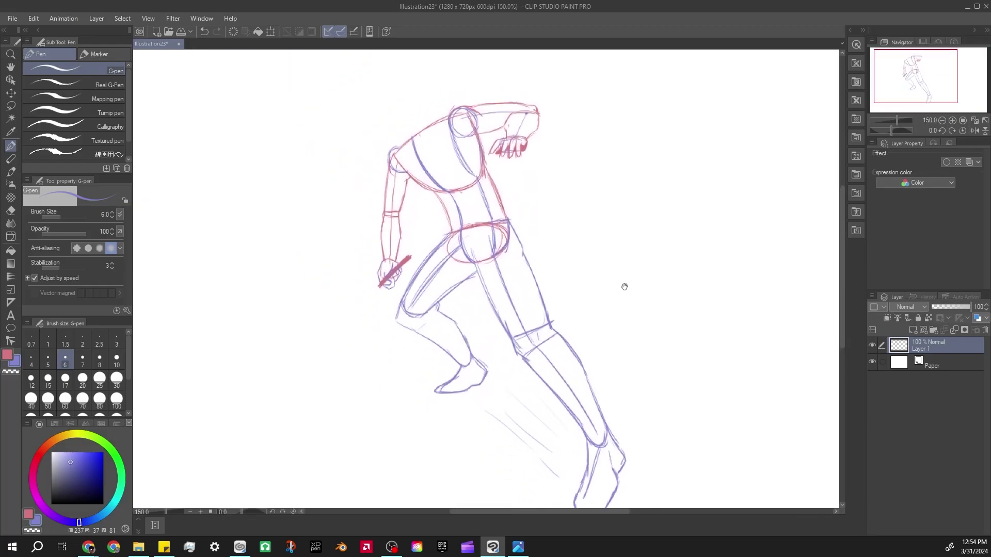
Add a new layer and sketch the head as loose blue circles with an ear mark and a neck line
scroll(627, 290, "up", 2)
scroll(626, 290, "down", 1)
key("ctrl+z")
mouse_move(501, 206)
left_mouse_down()
mouse_move(512, 239)
mouse_move(537, 155)
mouse_move(742, 132)
left_mouse_up()
scroll(505, 229, "down", 1)
key("ctrl+shift+n")
scroll(455, 132, "up", 2)
key("ctrl+z")
scroll(455, 131, "down", 2)
key("ctrl+z")
mouse_move(411, 186)
left_mouse_down()
mouse_move(404, 161)
mouse_move(435, 160)
mouse_move(454, 230)
mouse_move(420, 219)
left_mouse_up()
scroll(418, 202, "up", 2)
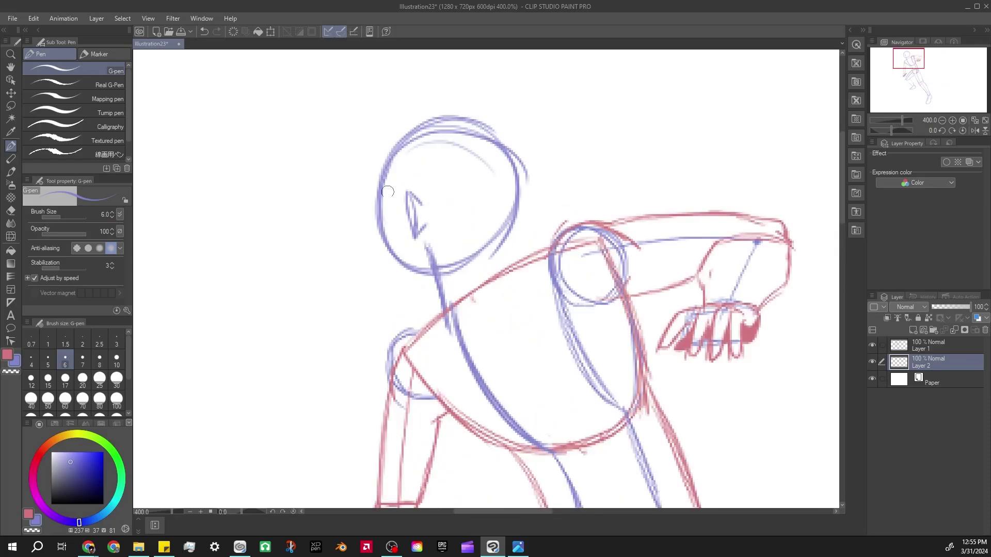
Draw the face edge, jaw and neck contours in red around the head circle
key("x")
mouse_move(393, 149)
left_mouse_down()
mouse_move(382, 225)
mouse_move(416, 319)
mouse_move(442, 309)
left_mouse_up()
left_click_drag(429, 235, 447, 330)
left_click_drag(434, 276, 450, 333)
key("space")
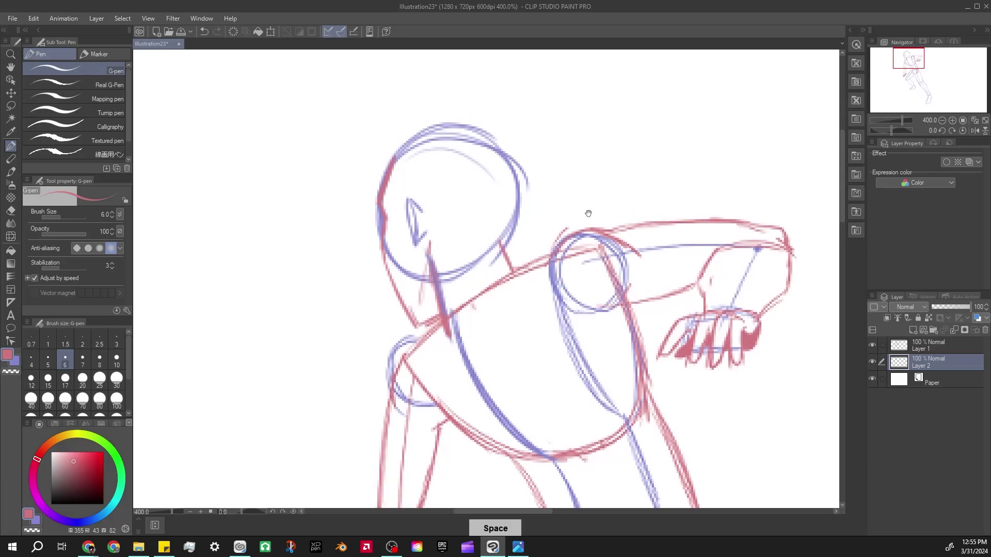
scroll(568, 205, "down", 3)
left_click_drag(568, 205, 516, 167)
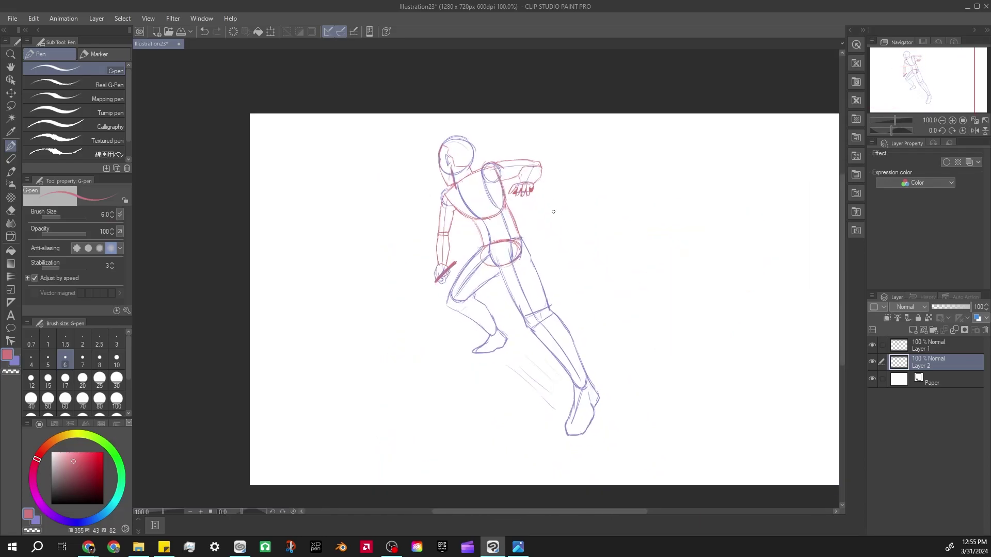
scroll(555, 218, "up", 2)
key("space")
left_click_drag(553, 214, 507, 194)
scroll(507, 194, "up", 1)
key("m")
left_click_drag(315, 155, 320, 222)
key("ctrl+t")
key("Escape")
key("ctrl+d")
key("p")
scroll(546, 280, "down", 2)
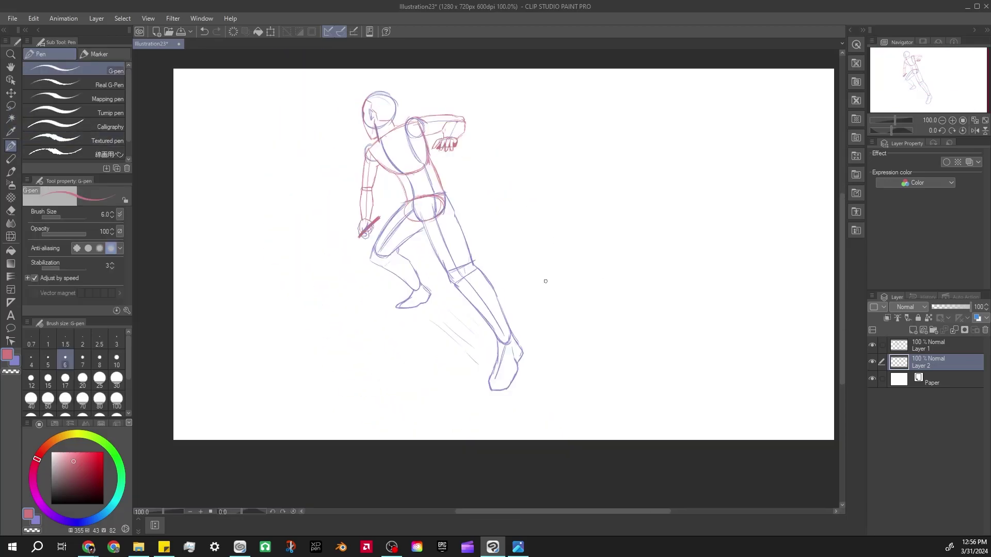
Merge Layer 1 into Layer 2 and shift the lowered arm with the bar slightly away from the torso
left_click(952, 345)
scroll(386, 148, "up", 2)
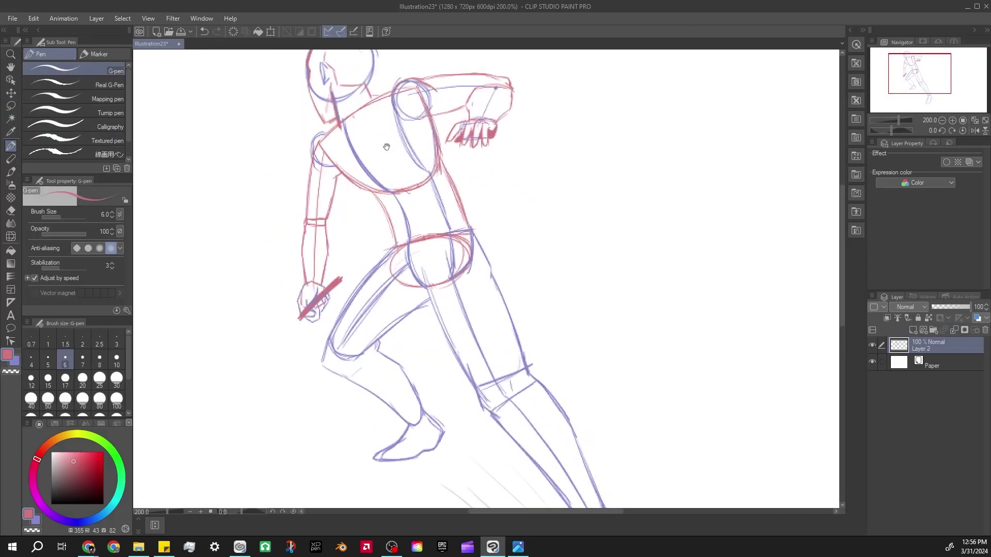
left_click(10, 106)
mouse_move(322, 136)
left_mouse_down()
mouse_move(345, 173)
mouse_move(321, 138)
left_mouse_up()
key("ctrl+t")
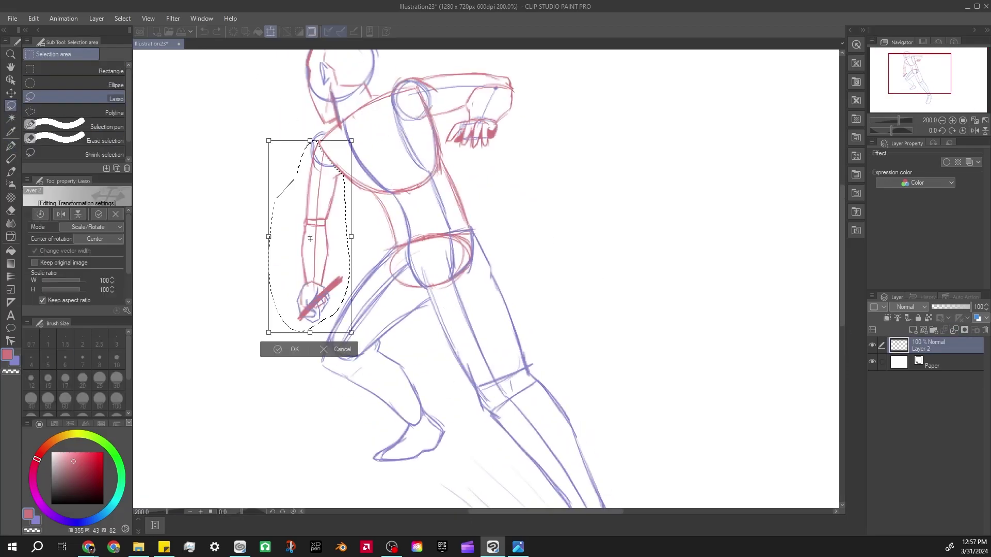
left_click_drag(309, 232, 300, 230)
key("Return")
key("ctrl+d")
Turn the gripped bar into a red sword with a crossguard and long tapering blade, adding thin motion lines around it
key("p")
left_click_drag(229, 49, 232, 41)
mouse_move(293, 307)
left_mouse_down()
mouse_move(424, 228)
mouse_move(400, 199)
mouse_move(327, 305)
left_mouse_up()
scroll(335, 304, "down", 1)
left_click_drag(412, 211, 323, 306)
left_click_drag(319, 217, 309, 316)
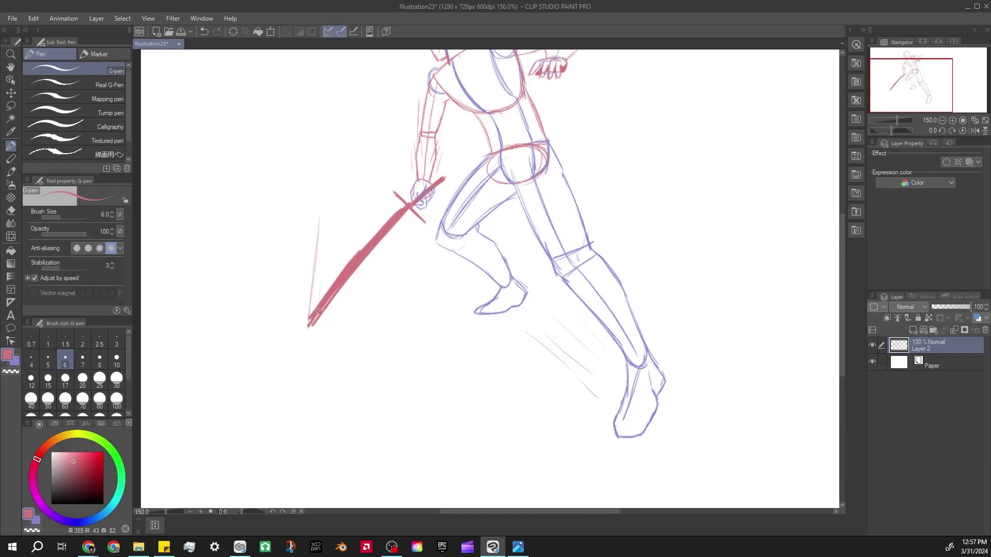
key("space")
left_click(52, 154)
left_click_drag(365, 153, 319, 372)
key("ctrl+z")
left_click_drag(365, 137, 304, 372)
key("ctrl+z")
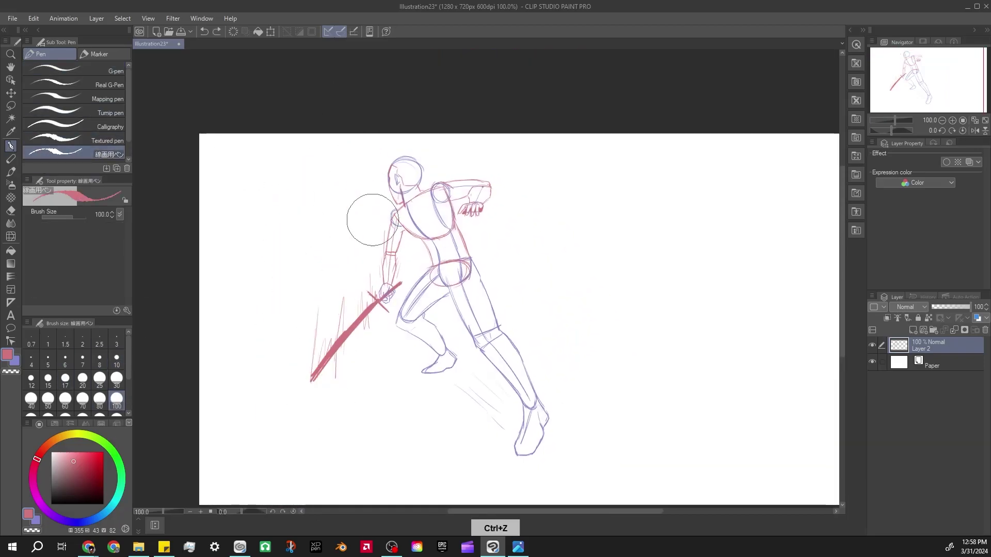
key("b")
key("ctrl+z")
left_click(72, 108)
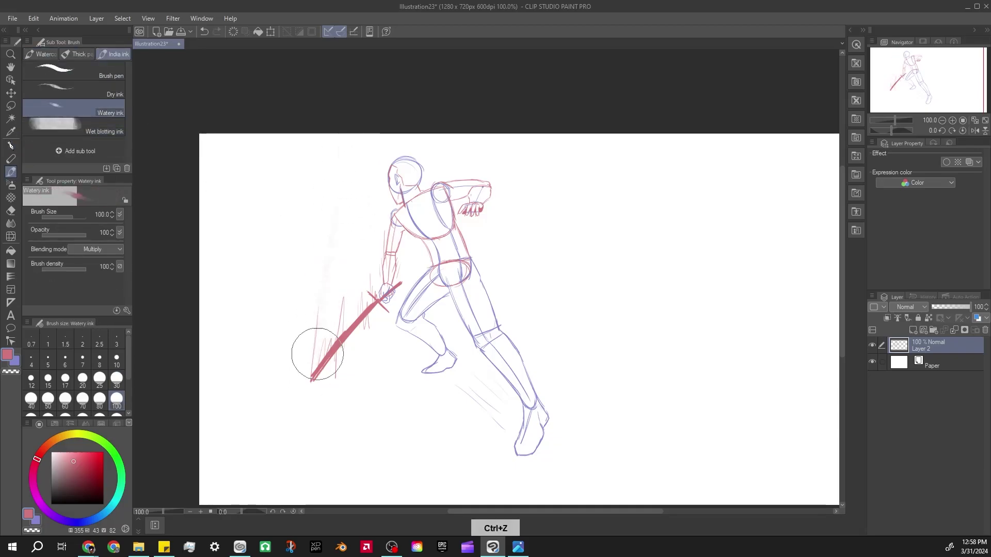
left_click_drag(364, 153, 318, 338)
key("ctrl+z")
mouse_move(392, 135)
left_mouse_down()
mouse_move(311, 356)
mouse_move(385, 136)
left_mouse_up()
key("ctrl+z")
Paint a sweeping red swing trail from the sword tip to the canvas's upper edge with the Brush pen
left_click(72, 71)
left_click_drag(330, 302, 385, 139)
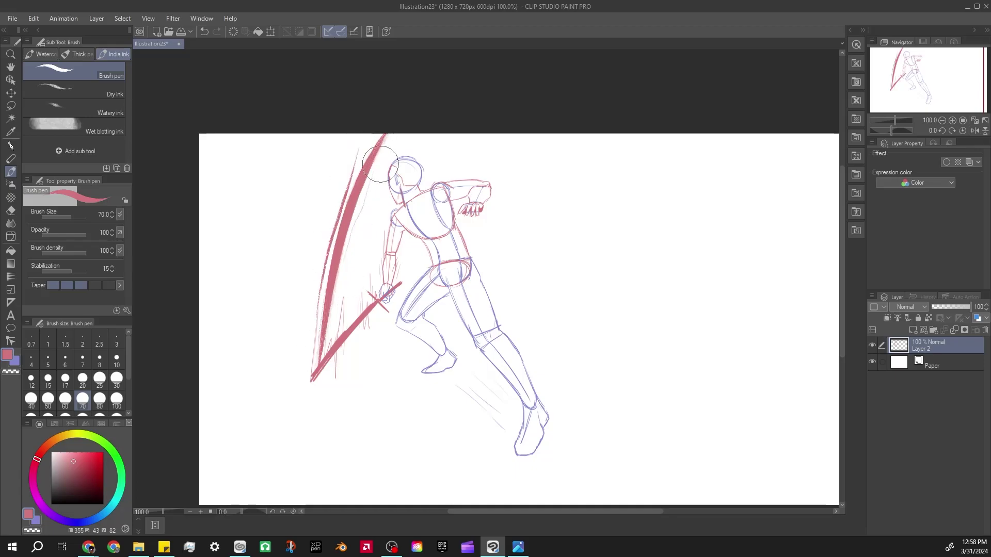
left_click_drag(317, 336, 365, 126)
left_click_drag(312, 361, 380, 135)
left_click_drag(330, 299, 373, 136)
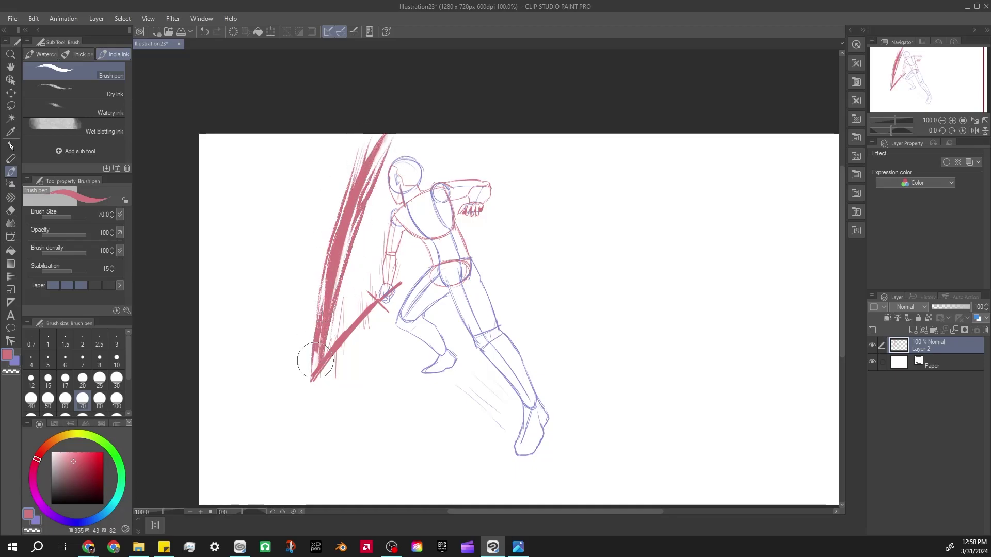
Scale down the whole figure with its sword and swing trail and place it in the canvas's upper-left corner
mouse_move(557, 332)
left_mouse_down()
mouse_move(513, 257)
mouse_move(535, 270)
left_mouse_up()
scroll(536, 270, "down", 1)
key("m")
mouse_move(491, 160)
left_mouse_down()
mouse_move(412, 412)
mouse_move(289, 176)
left_mouse_up()
key("ctrl+t")
mouse_move(475, 226)
left_mouse_down()
mouse_move(537, 170)
mouse_move(520, 168)
left_mouse_up()
left_click(387, 416)
key("ctrl+d")
key("ctrl+alt+0")
scroll(486, 299, "down", 1)
mouse_move(421, 54)
left_mouse_down()
mouse_move(433, 405)
mouse_move(341, 62)
left_mouse_up()
key("ctrl+t")
left_click_drag(377, 301, 339, 261)
key("Return")
key("ctrl+d")
scroll(491, 222, "up", 2)
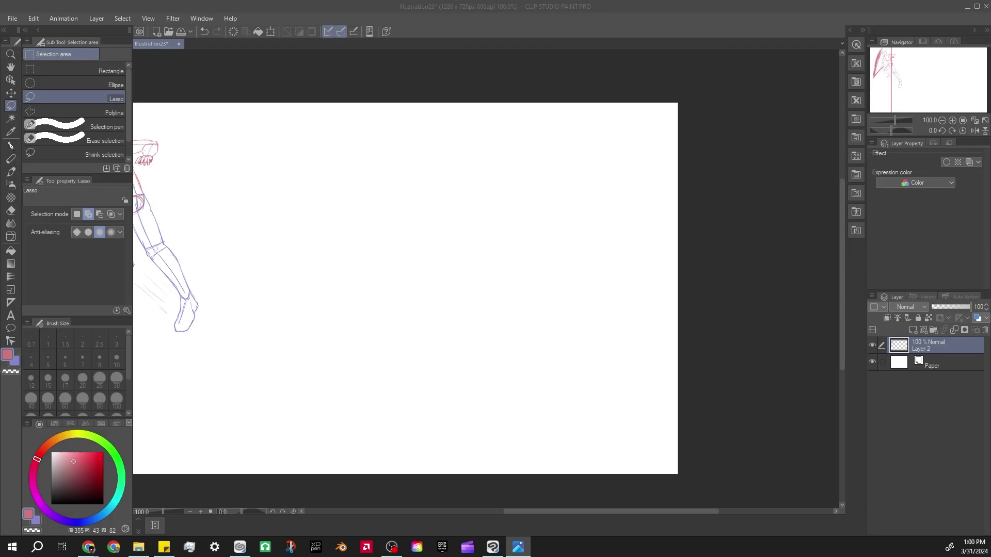
left_click(391, 194)
key("p")
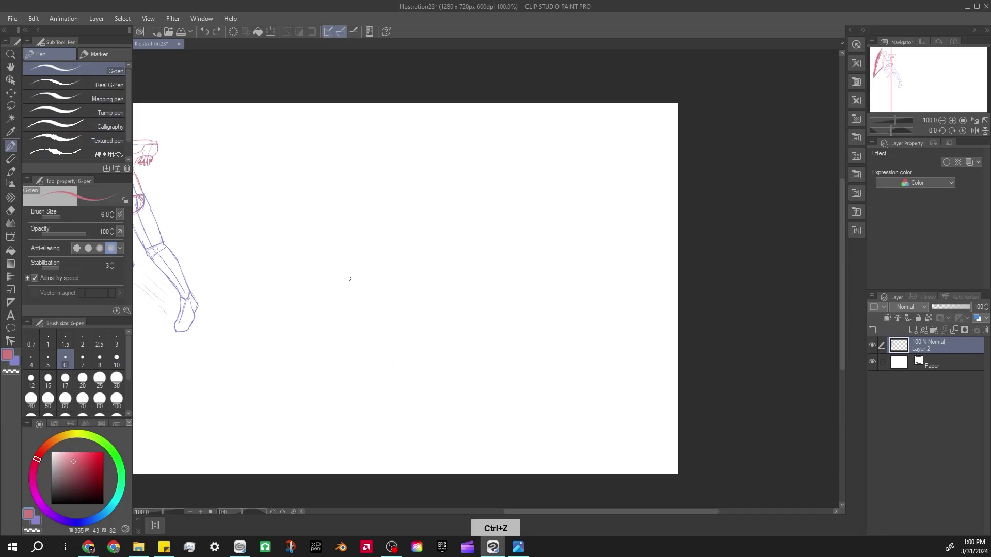
key("period")
left_click_drag(358, 247, 432, 166)
left_click_drag(392, 214, 397, 282)
left_click_drag(393, 291, 465, 235)
left_click_drag(385, 227, 450, 173)
key("ctrl+z")
key("ctrl+z")
key("ctrl+z")
key("ctrl+z")
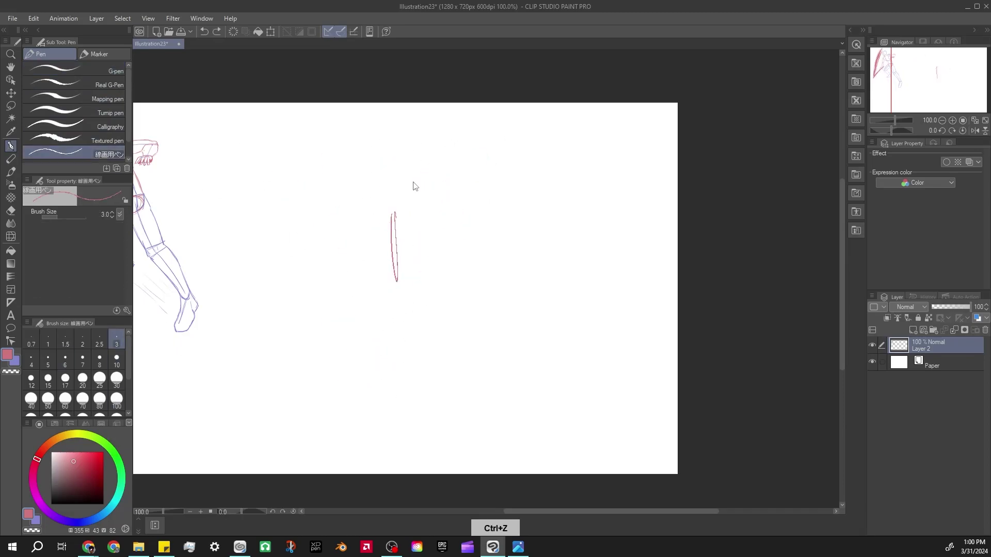
key("bracketright")
key("bracketright")
key("bracketright")
key("bracketright")
key("bracketright")
key("bracketright")
left_click_drag(339, 281, 523, 155)
key("ctrl+z")
left_click_drag(421, 310, 442, 200)
key("ctrl+z")
Draw a curved red spine line with a slanted shoulder line across its upper end using the G-pen
left_click(57, 70)
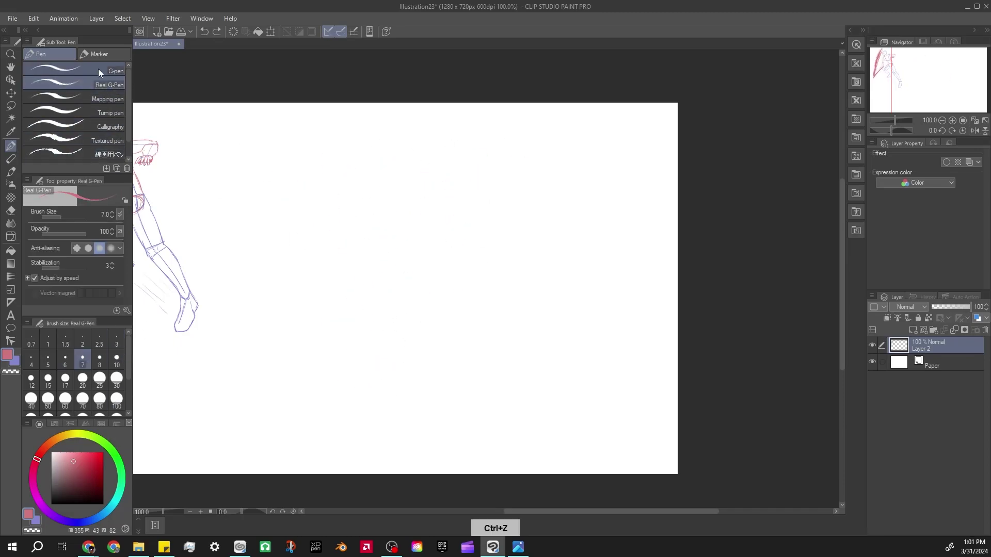
scroll(319, 239, "up", 1)
mouse_move(479, 139)
left_mouse_down()
mouse_move(493, 191)
mouse_move(486, 384)
left_mouse_up()
left_click_drag(449, 142, 552, 166)
left_click_drag(404, 136, 553, 168)
left_click_drag(480, 149, 573, 174)
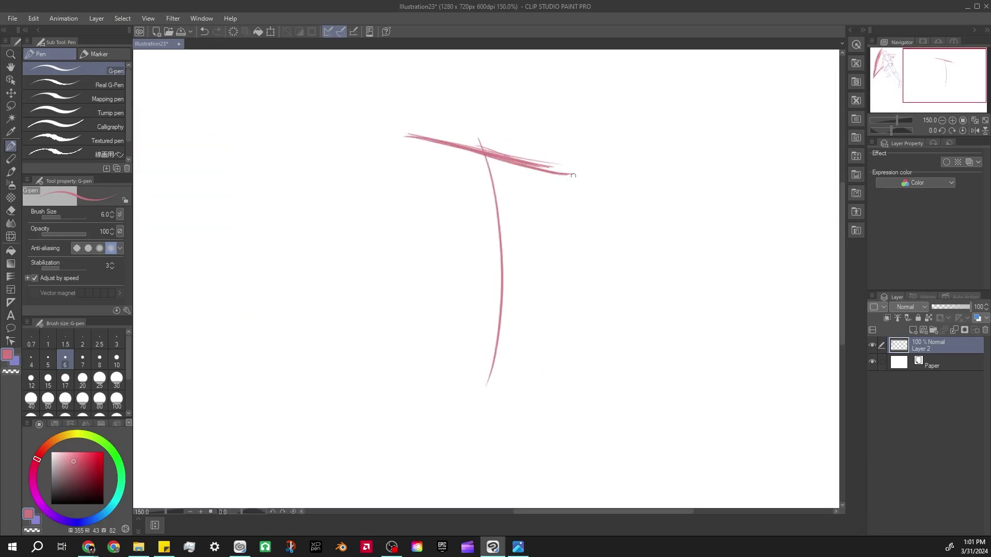
key("ctrl+z")
Draw a horizontal hip line at the spine's lower end and a loose red oval for the pelvis beneath it
left_click_drag(428, 383, 570, 392)
mouse_move(485, 382)
left_mouse_down()
mouse_move(506, 313)
mouse_move(434, 408)
left_mouse_up()
left_click_drag(454, 415, 392, 423)
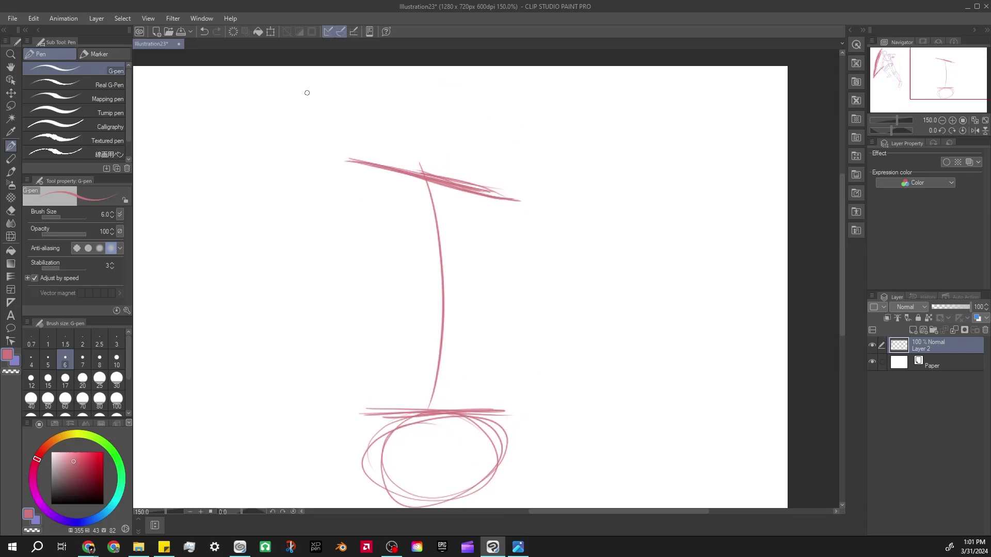
Outline both sides of the torso in red between the shoulder and hip lines, pinching one side at the waist
key("ctrl+z")
left_click_drag(346, 157, 395, 309)
left_click_drag(473, 160, 469, 93)
left_click_drag(502, 133, 501, 346)
key("ctrl+z")
mouse_move(375, 224)
left_mouse_down()
mouse_move(383, 278)
mouse_move(359, 344)
left_mouse_up()
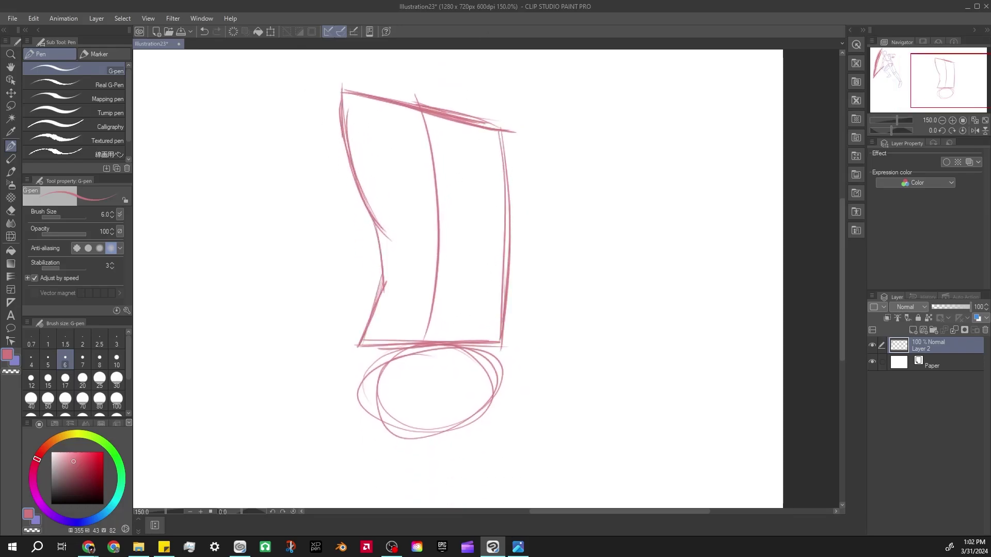
left_click_drag(342, 88, 388, 236)
Select the torso sketch and transform it so the upper body leans left over the pelvis
key("ctrl+minus")
key("m")
left_click_drag(462, 84, 513, 141)
key("ctrl+t")
mouse_move(318, 212)
left_mouse_down()
mouse_move(396, 79)
mouse_move(399, 104)
left_mouse_up()
right_click(439, 201)
left_click(460, 248)
key("Return")
Sketch the bent arm's blue guide lines from the shoulder to the wrist and add a tapered palm block
key("p")
key("ctrl+plus")
key("x")
mouse_move(413, 148)
left_mouse_down()
mouse_move(452, 213)
mouse_move(396, 341)
left_mouse_up()
left_click_drag(460, 237, 386, 345)
mouse_move(397, 341)
left_mouse_down()
mouse_move(414, 305)
mouse_move(430, 325)
mouse_move(413, 363)
left_mouse_up()
left_click_drag(391, 285, 406, 368)
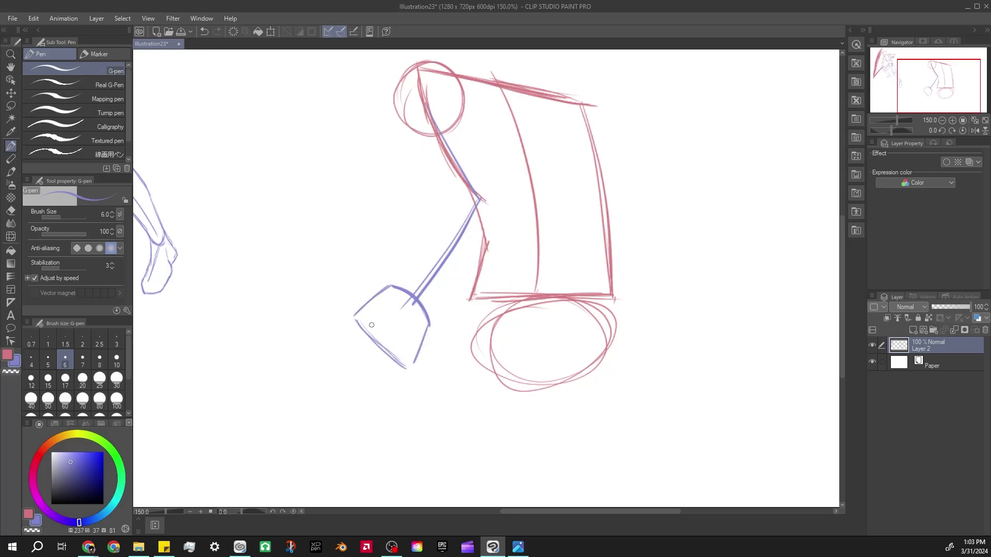
Add a tapered blue finger block below the palm
left_click_drag(333, 356, 377, 396)
mouse_move(376, 361)
left_mouse_down()
mouse_move(353, 374)
mouse_move(340, 418)
left_mouse_up()
key("ctrl+z")
key("ctrl+z")
Outline the upper arm in blue below the shoulder circle and add an angular elbow block
mouse_move(441, 170)
left_mouse_down()
mouse_move(400, 164)
mouse_move(463, 234)
left_mouse_up()
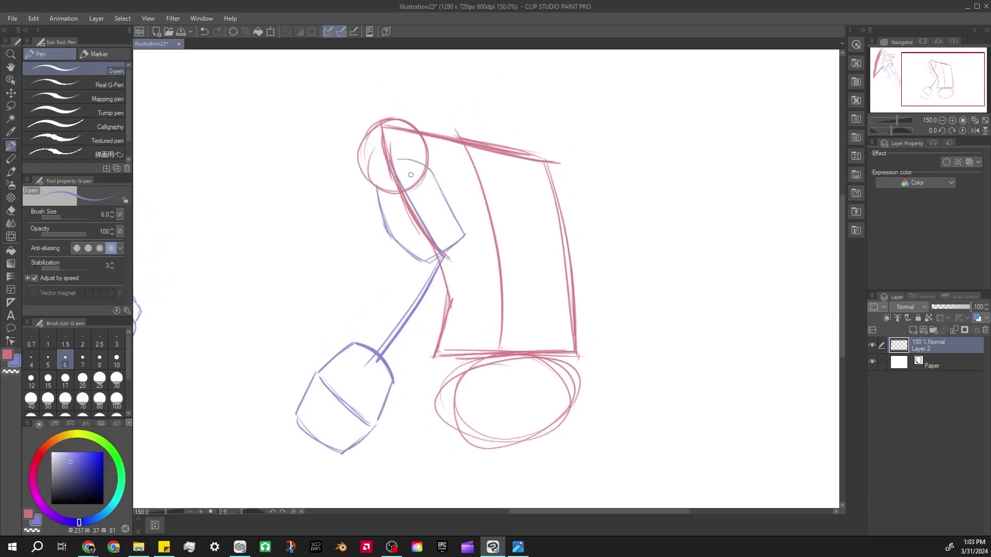
left_click_drag(436, 195, 455, 133)
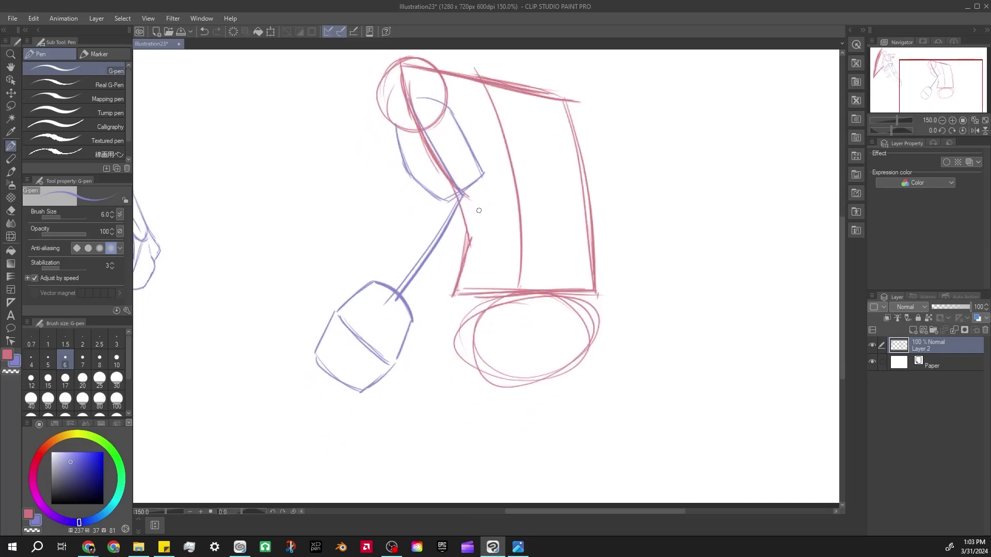
left_click_drag(466, 166, 485, 197)
left_click_drag(487, 202, 462, 223)
Rework the elbow edge and draw the forearm's outer contour in blue between the elbow and the wrist
left_click_drag(385, 275, 380, 282)
key("ctrl+z")
left_click_drag(486, 206, 410, 328)
key("ctrl+z")
key("ctrl+z")
key("ctrl+z")
left_click_drag(484, 175, 494, 209)
key("ctrl+z")
left_click_drag(384, 281, 417, 213)
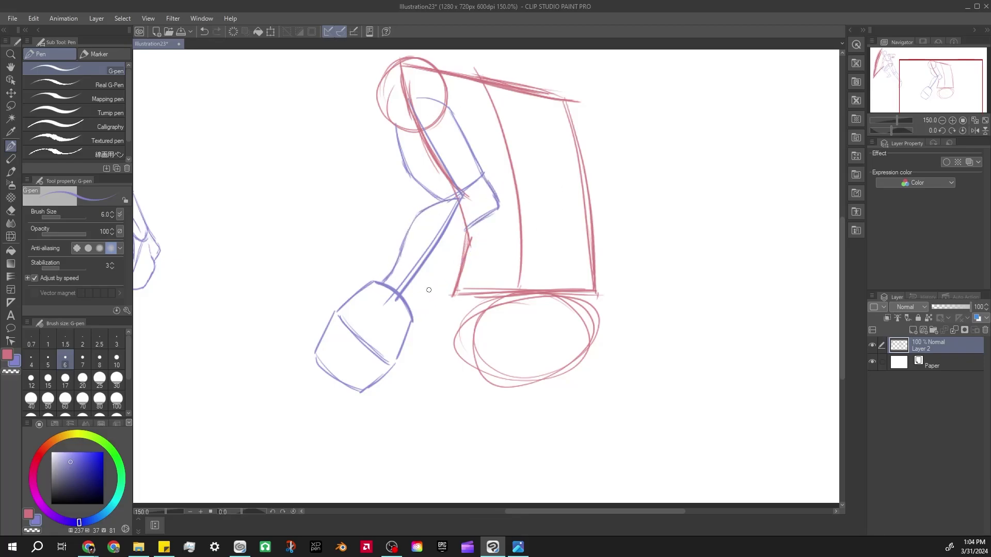
Redraw the remaining blue contour of the forearm from the elbow block down to the wrist
key("ctrl+z")
left_click_drag(493, 213, 447, 293)
key("m")
mouse_move(492, 173)
left_mouse_down()
mouse_move(485, 239)
mouse_move(508, 206)
left_mouse_up()
key("ctrl+t")
key("Escape")
key("p")
key("ctrl+z")
key("ctrl+z")
key("ctrl+z")
mouse_move(476, 267)
left_mouse_down()
mouse_move(496, 252)
mouse_move(487, 258)
left_mouse_up()
Trace the torso's outer side edge in blue over the red construction line
mouse_move(488, 186)
left_mouse_down()
mouse_move(531, 190)
mouse_move(500, 164)
mouse_move(554, 136)
mouse_move(548, 148)
left_mouse_up()
scroll(548, 148, "down", 2)
scroll(547, 223, "up", 2)
mouse_move(503, 207)
left_mouse_down()
mouse_move(530, 225)
mouse_move(557, 405)
mouse_move(533, 193)
mouse_move(549, 251)
mouse_move(495, 164)
mouse_move(557, 225)
left_mouse_up()
mouse_move(493, 155)
left_mouse_down()
mouse_move(554, 234)
mouse_move(594, 142)
mouse_move(556, 56)
left_mouse_up()
scroll(555, 233, "down", 2)
Sketch the thighs with a pelvis centre line and round off the far shoulder in blue
left_click_drag(492, 153, 493, 201)
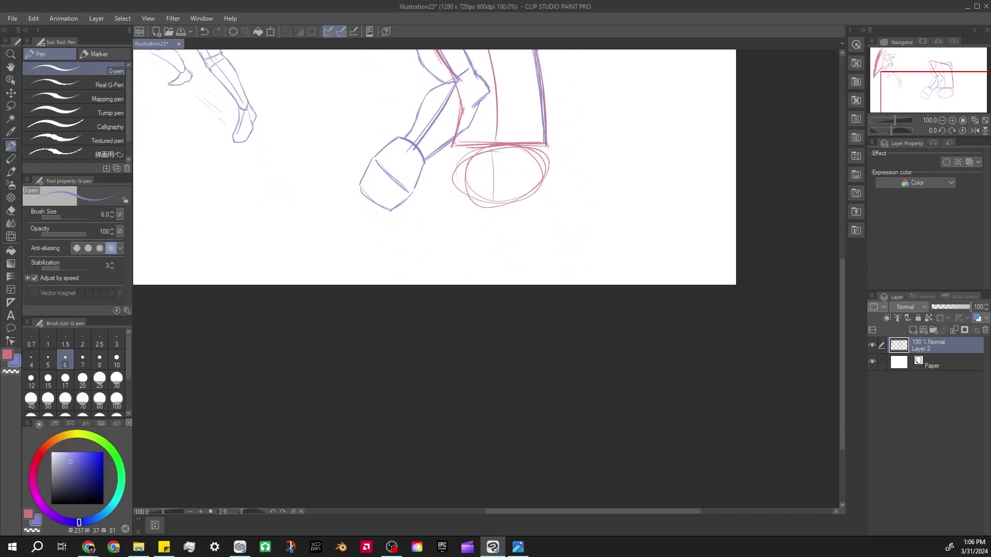
left_click_drag(545, 145, 567, 273)
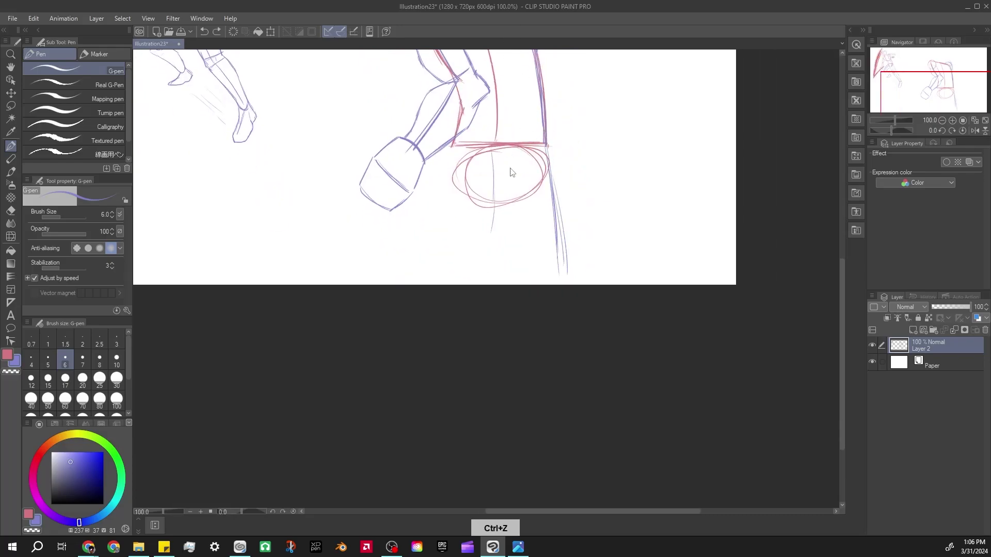
left_click_drag(494, 192, 474, 285)
left_click_drag(557, 223, 567, 277)
left_click_drag(516, 248, 516, 267)
mouse_move(448, 164)
left_mouse_down()
mouse_move(440, 223)
mouse_move(470, 284)
left_mouse_up()
mouse_move(447, 234)
left_mouse_down()
mouse_move(401, 250)
mouse_move(451, 297)
left_mouse_up()
left_click_drag(504, 261, 538, 443)
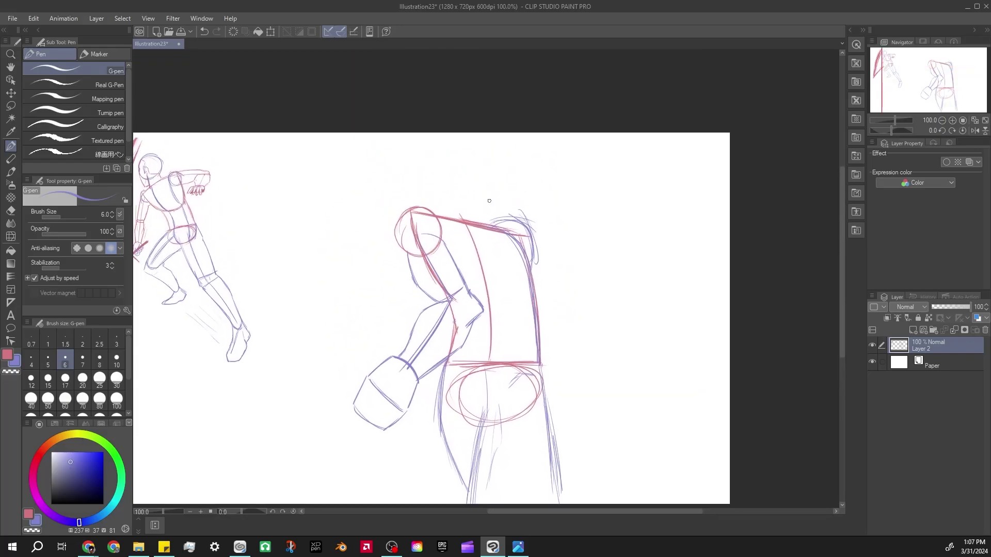
Add a new layer and draw a round blue head above the shoulder line
scroll(516, 310, "up", 2)
left_click_drag(504, 254, 480, 402)
key("ctrl+shift+n")
left_click_drag(403, 106, 412, 147)
mouse_move(447, 97)
left_mouse_down()
mouse_move(405, 127)
mouse_move(485, 186)
left_mouse_up()
key("ctrl+minus")
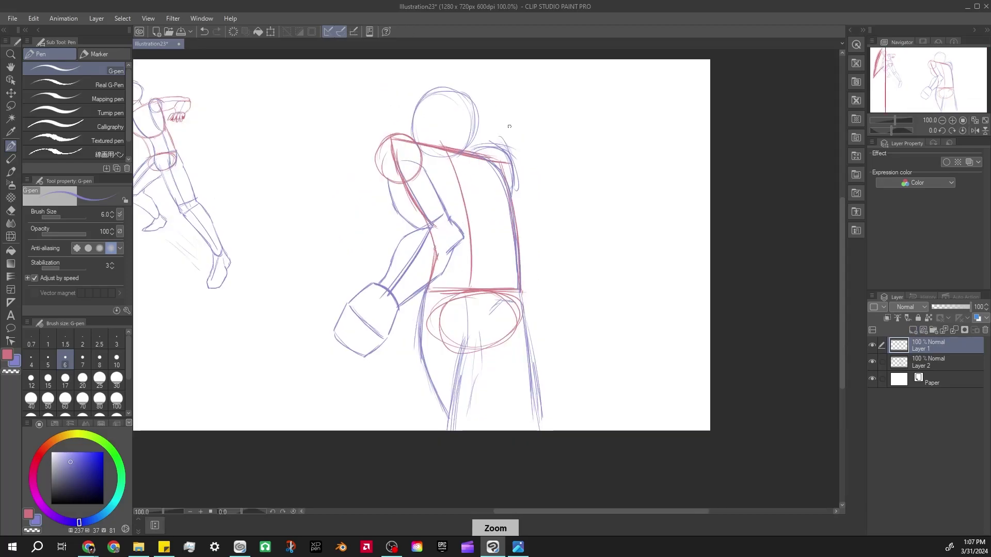
Lasso the head circle and scale it down slightly
key("m")
left_click_drag(434, 83, 464, 81)
key("ctrl+t")
left_click_drag(399, 67, 403, 80)
left_click(411, 195)
Switch to red and add shading hatches across the upper arm, the elbow and the forearm
key("p")
mouse_move(411, 197)
left_mouse_down()
mouse_move(405, 189)
mouse_move(443, 227)
left_mouse_up()
key("ctrl+plus")
key("ctrl+plus")
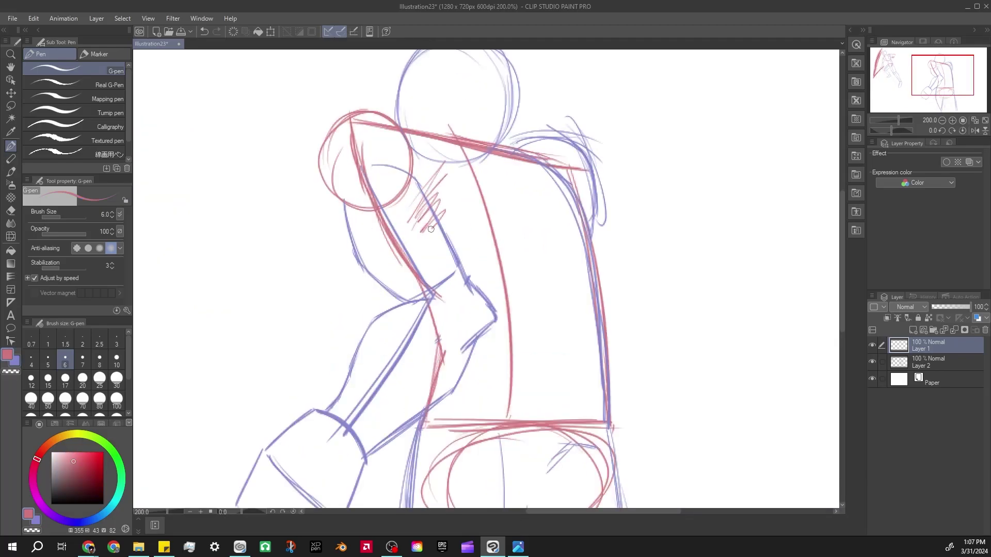
left_click_drag(387, 310, 451, 256)
left_click_drag(398, 366, 488, 297)
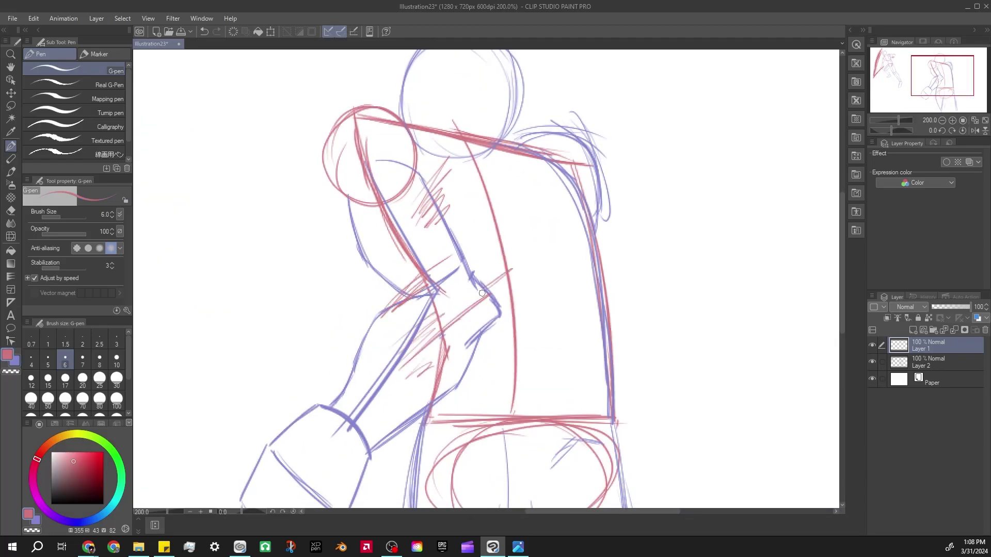
mouse_move(506, 356)
left_mouse_down()
mouse_move(372, 455)
mouse_move(449, 226)
left_mouse_up()
key("ctrl+z")
Outline the hand in red and divide the finger block into separate fingers
mouse_move(413, 176)
left_mouse_down()
mouse_move(377, 186)
mouse_move(345, 223)
left_mouse_up()
left_click_drag(436, 268, 448, 237)
left_click_drag(359, 237, 333, 280)
left_click_drag(346, 216, 321, 272)
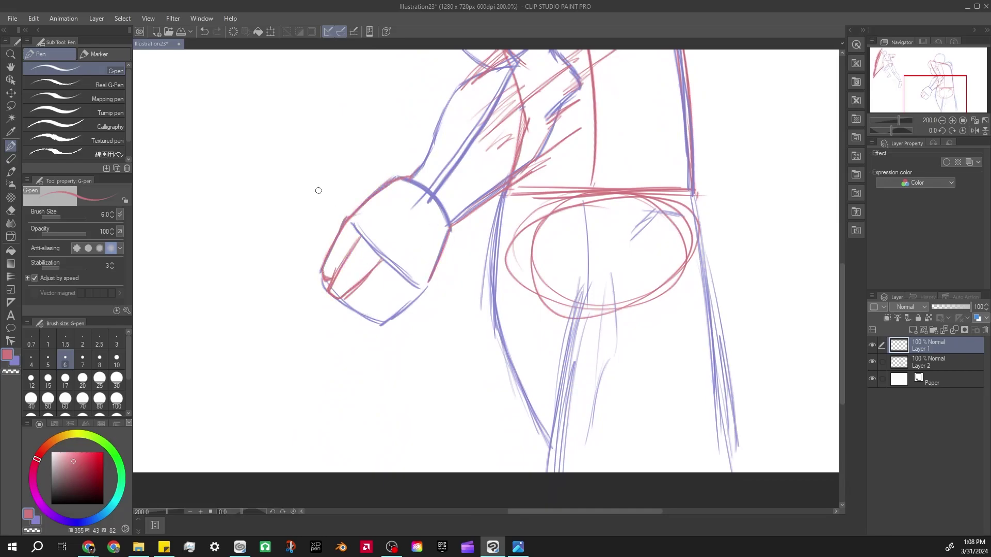
key("ctrl+z")
left_click_drag(405, 271, 356, 316)
key("ctrl+z")
left_click_drag(428, 288, 366, 325)
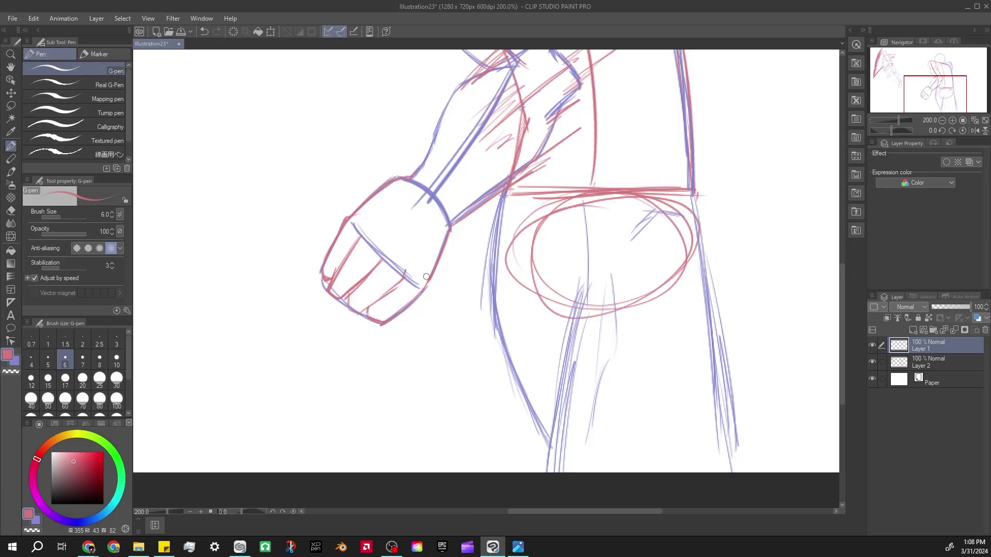
key("ctrl+z")
Sketch red tendon and knuckle strokes on the back of the hand
mouse_move(416, 196)
left_mouse_down()
mouse_move(366, 234)
mouse_move(383, 244)
left_mouse_up()
mouse_move(356, 227)
left_mouse_down()
mouse_move(349, 241)
mouse_move(349, 186)
left_mouse_up()
left_click_drag(400, 226, 365, 245)
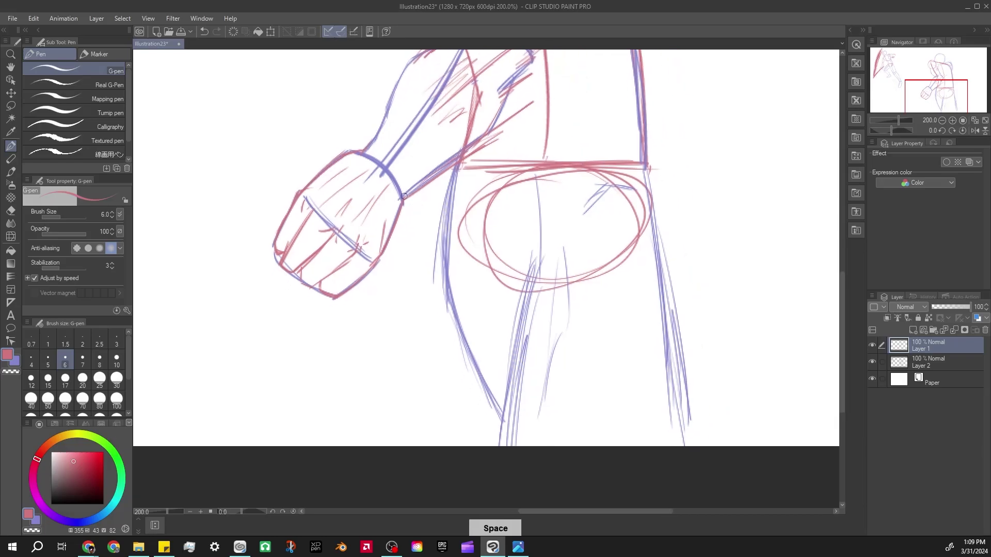
left_click_drag(388, 159, 371, 195)
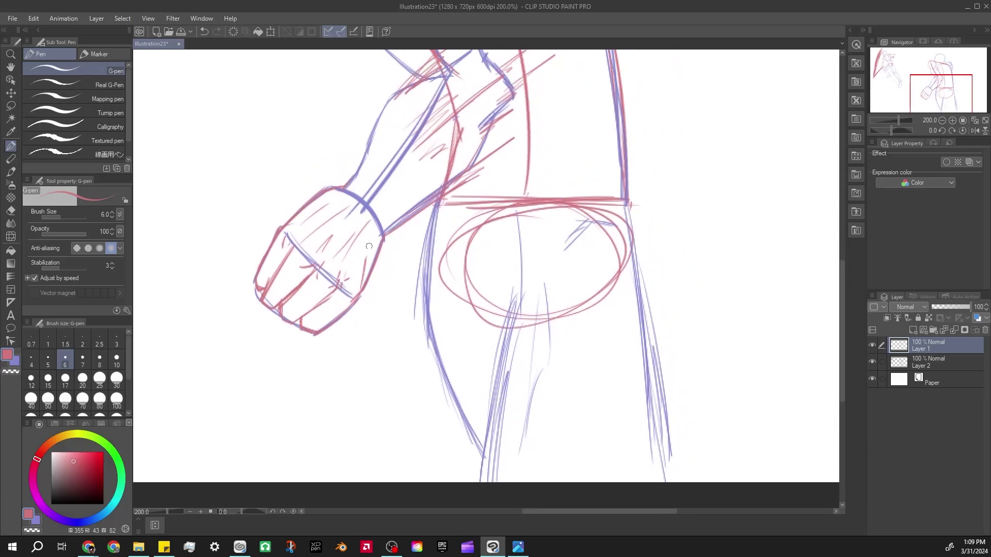
left_click_drag(369, 246, 366, 285)
Switch to blue and sketch motion lines around the hand and hatching over the pelvis
key("x")
left_click_drag(281, 342, 247, 368)
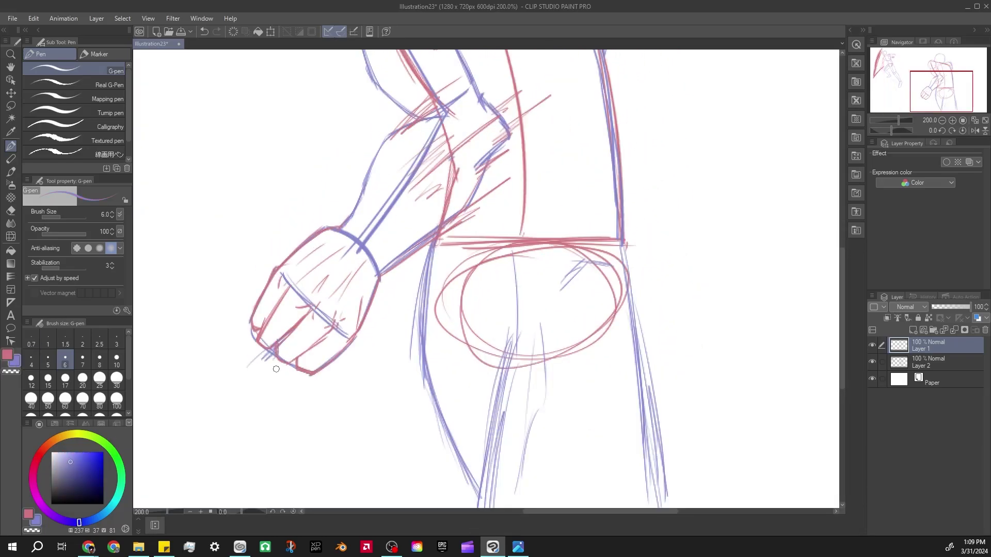
left_click_drag(397, 274, 364, 344)
left_click_drag(284, 266, 361, 178)
left_click_drag(300, 297, 267, 317)
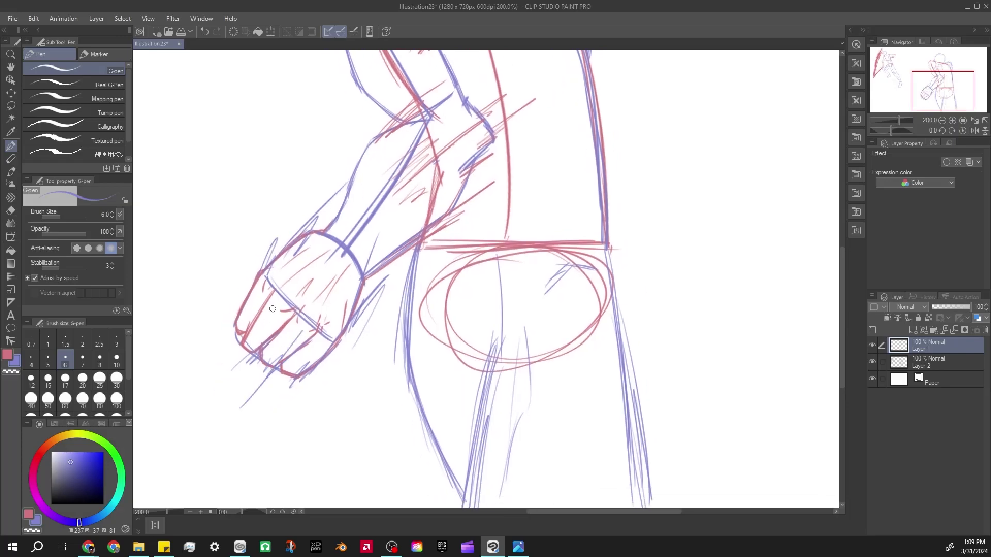
scroll(413, 387, "down", 3)
left_click_drag(499, 300, 494, 274)
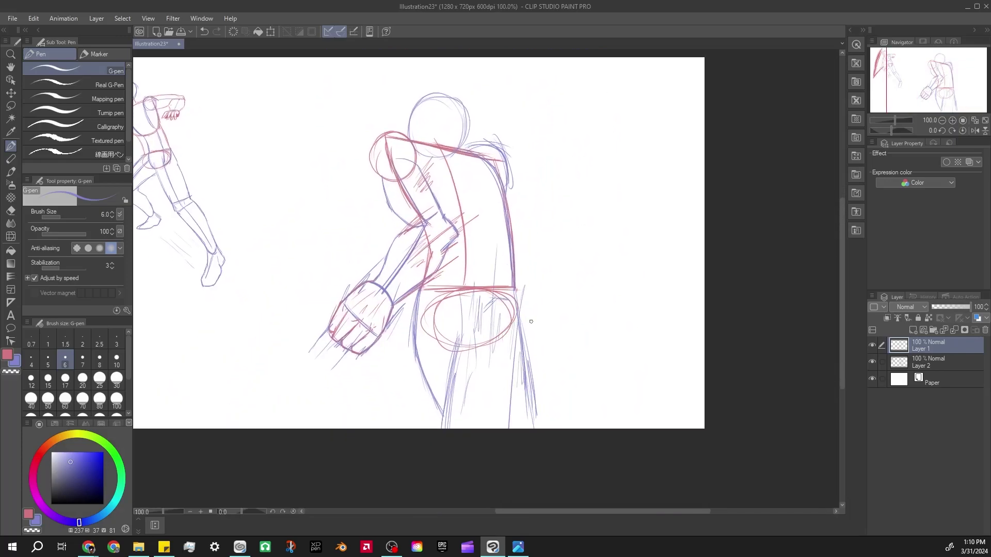
Try to scale down the second figure's lassoed sketch on the upper layer
scroll(523, 371, "down", 2)
left_click_drag(523, 370, 505, 320)
key("m")
left_click_drag(532, 139, 372, 200)
key("ctrl+t")
left_click_drag(547, 406, 524, 381)
key("Return")
Merge the upper layer into Layer 2, scale the second figure to 78% and rotate it slightly counterclockwise
key("ctrl+e")
left_click_drag(385, 367, 570, 361)
key("ctrl+t")
left_click_drag(567, 172, 564, 167)
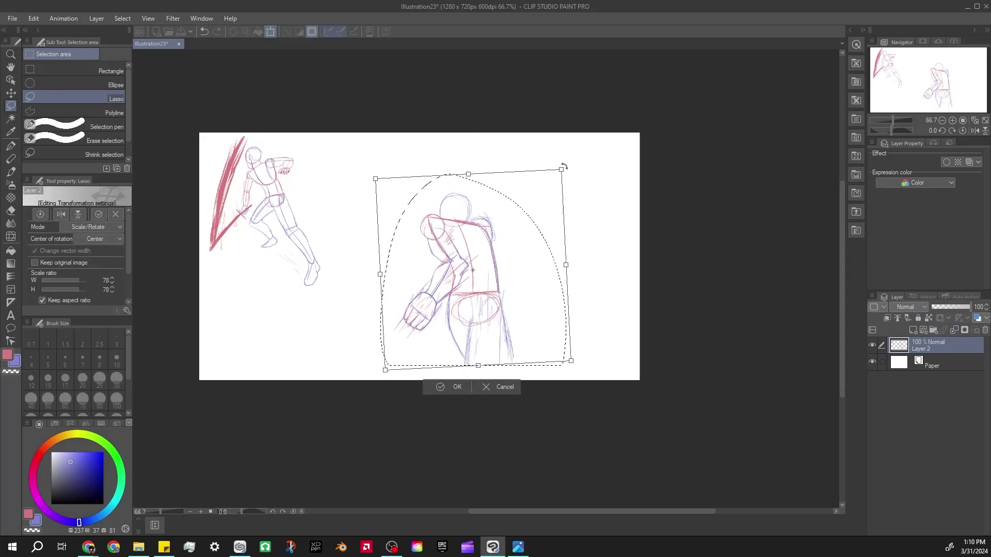
key("Return")
key("ctrl+d")
Draw thin blue action lines radiating outward above and beside the second figure
key("p")
left_click_drag(449, 157, 488, 186)
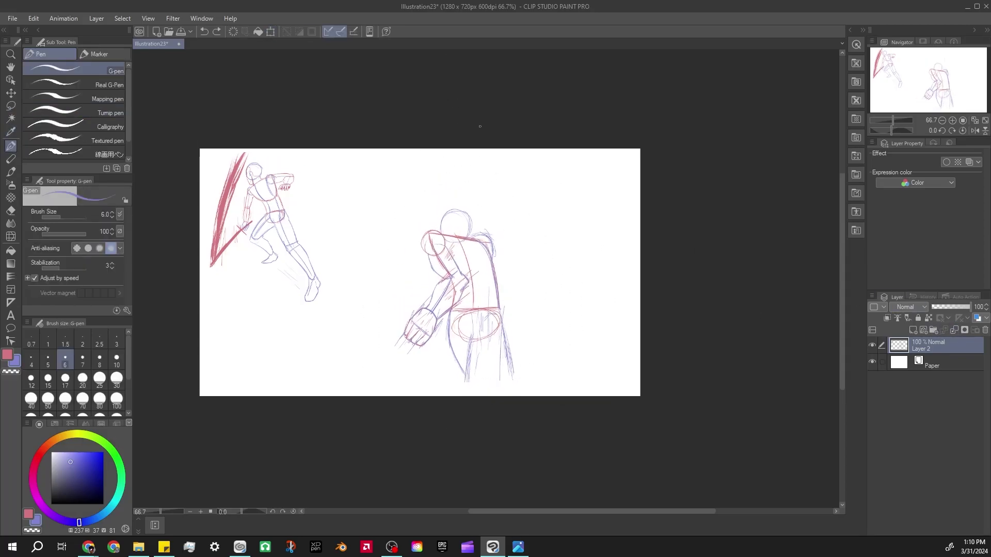
left_click_drag(523, 235, 595, 155)
left_click_drag(533, 261, 600, 194)
mouse_move(425, 211)
left_mouse_down()
mouse_move(389, 175)
mouse_move(376, 202)
left_mouse_up()
left_click_drag(488, 110, 483, 76)
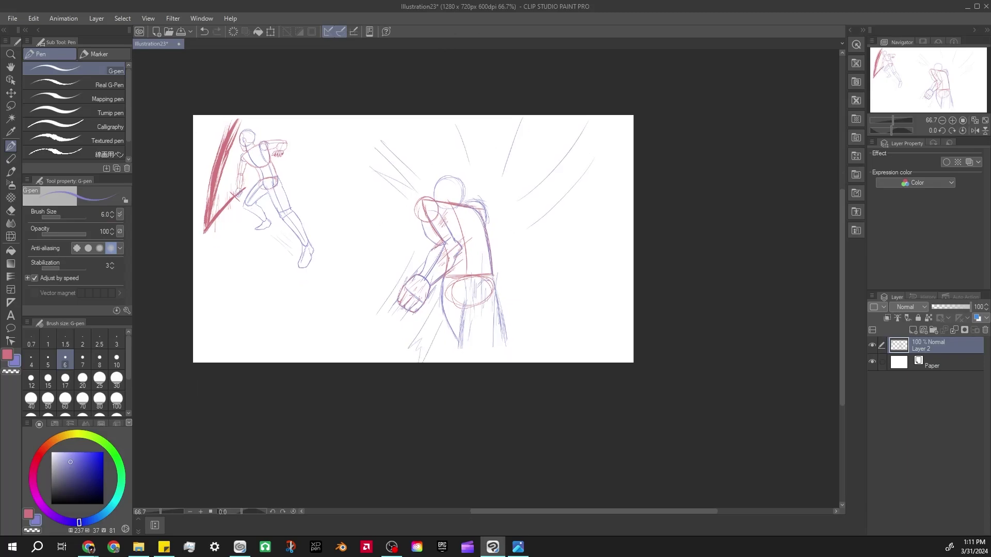
Build the radiating lines up into dense, jagged blue spikes all around the second figure
left_click_drag(507, 283, 518, 330)
key("ctrl+plus")
left_click_drag(548, 173, 522, 273)
left_click_drag(459, 227, 443, 177)
left_click_drag(378, 278, 301, 212)
mouse_move(388, 240)
left_mouse_down()
mouse_move(315, 174)
mouse_move(381, 154)
left_mouse_up()
mouse_move(382, 208)
left_mouse_down()
mouse_move(427, 221)
mouse_move(483, 108)
left_mouse_up()
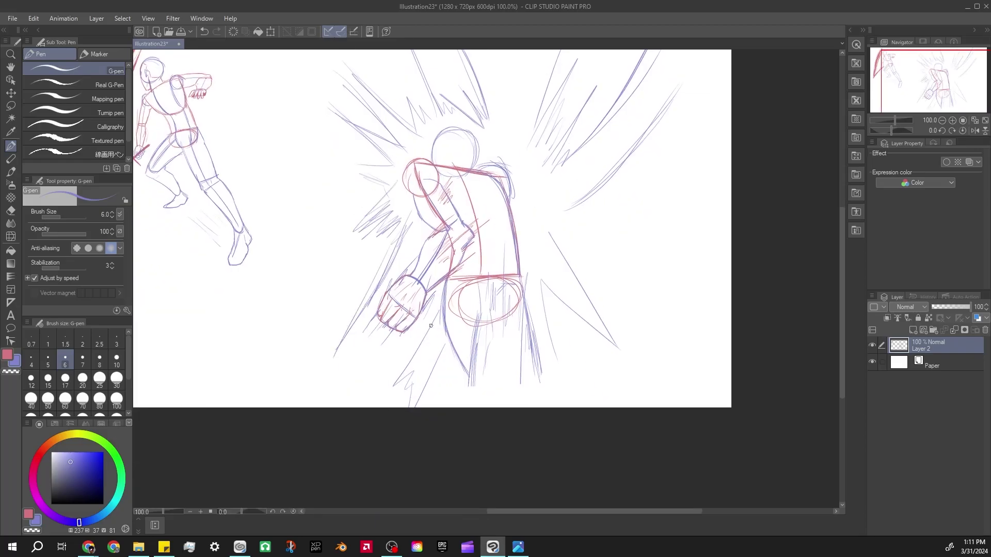
left_click_drag(497, 359, 366, 337)
mouse_move(493, 330)
left_mouse_down()
mouse_move(418, 211)
mouse_move(502, 281)
mouse_move(502, 269)
left_mouse_up()
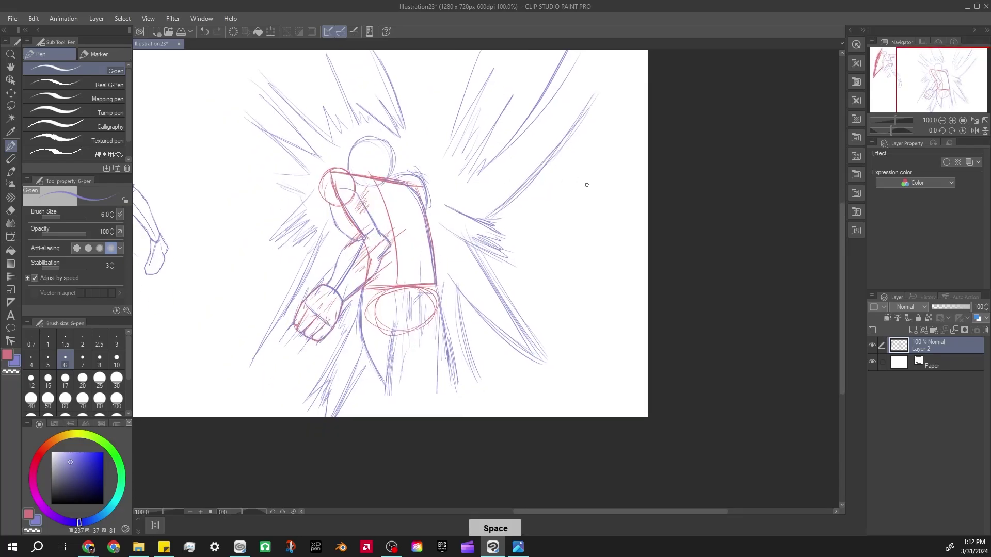
Lasso the second figure with its action lines, scale the selection down and reposition it
scroll(495, 154, "down", 1)
key("m")
mouse_move(454, 111)
left_mouse_down()
mouse_move(495, 83)
mouse_move(320, 103)
left_mouse_up()
key("ctrl+t")
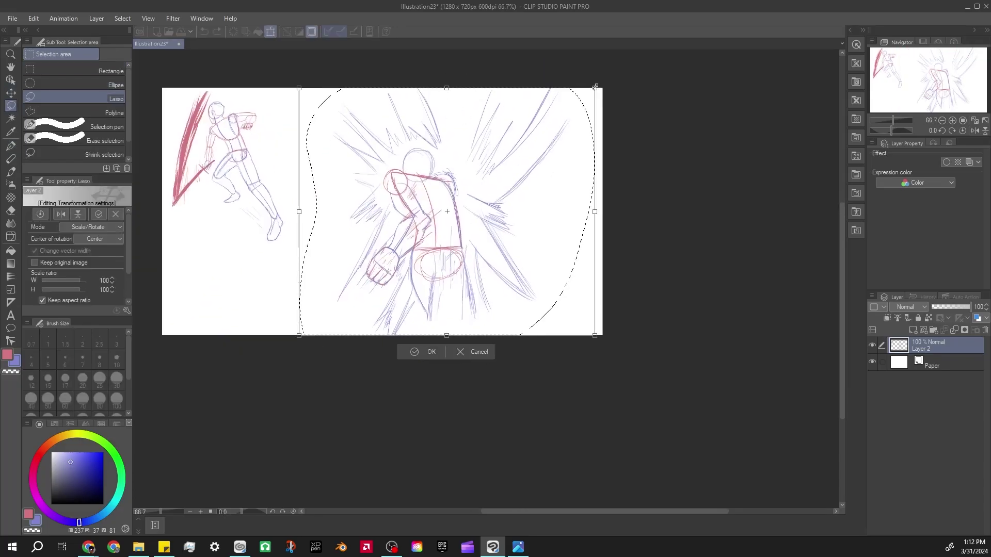
left_click_drag(602, 332, 454, 266)
left_click_drag(382, 207, 373, 185)
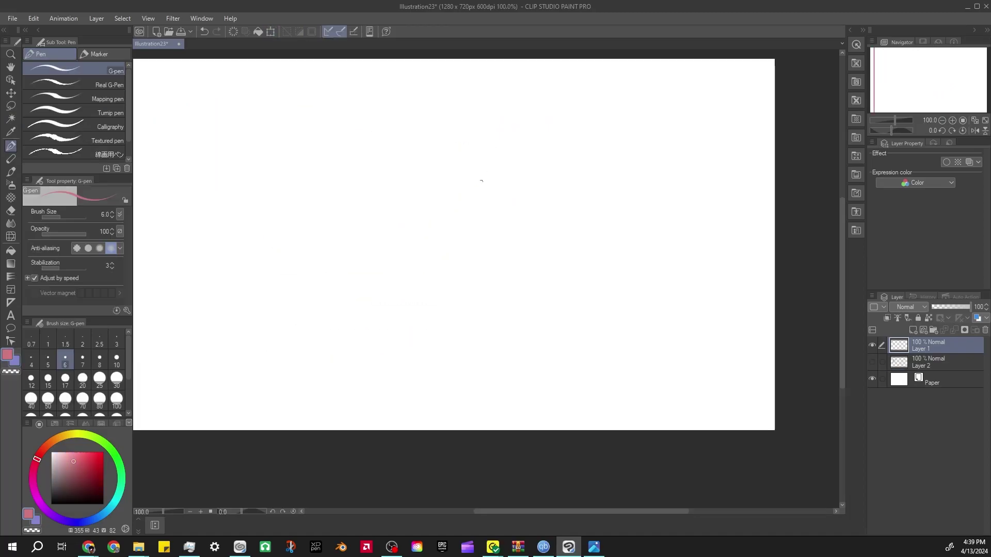
Start a third figure in red with a pelvis oval, a slanted back line and a shoulder arc
left_click_drag(417, 225, 405, 261)
left_click_drag(448, 171, 566, 174)
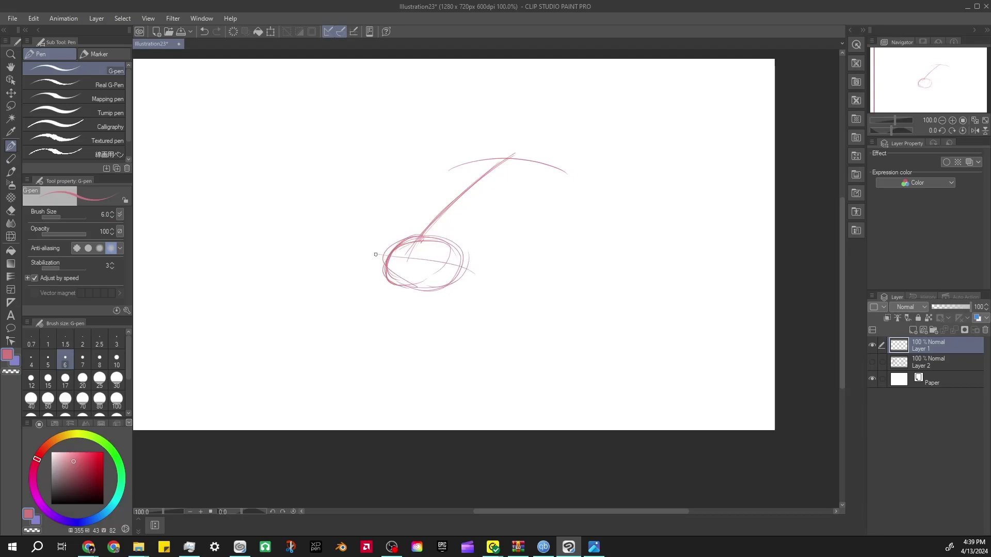
mouse_move(497, 244)
left_mouse_down()
mouse_move(458, 222)
mouse_move(482, 223)
left_mouse_up()
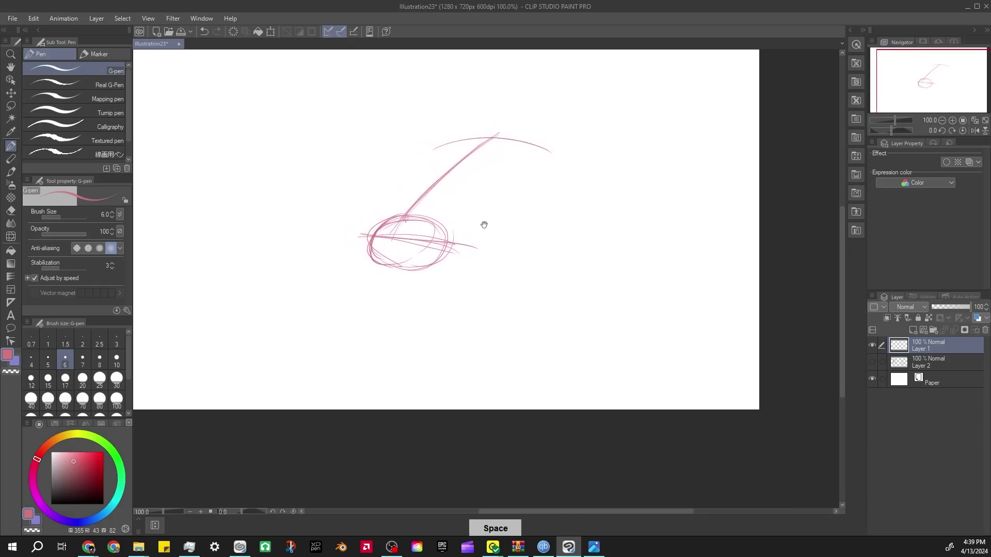
Sketch red guide lines for the bent front leg and the rear leg stretched out behind the pelvis
left_click_drag(425, 253, 476, 329)
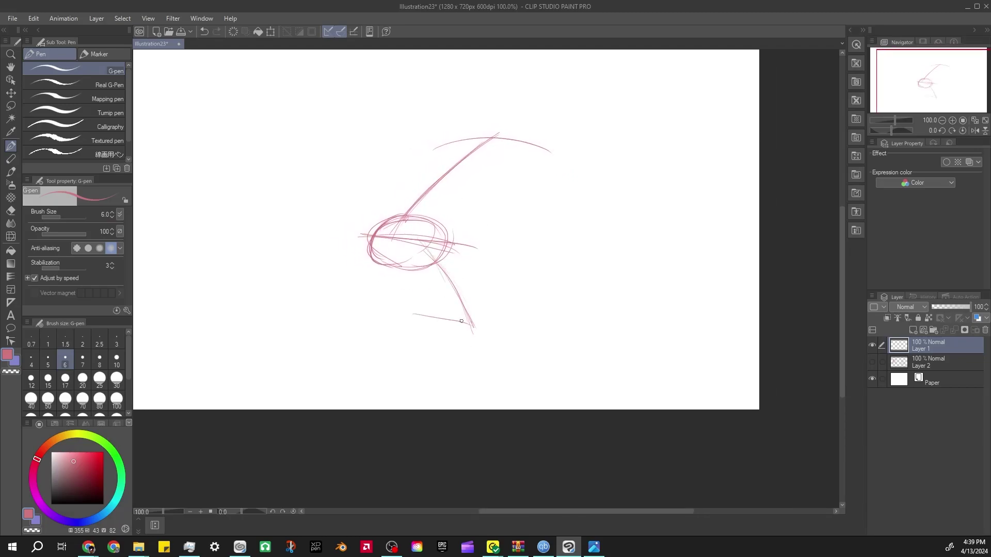
key("ctrl+z")
mouse_move(376, 252)
left_mouse_down()
mouse_move(330, 328)
mouse_move(243, 377)
left_mouse_up()
key("ctrl+plus")
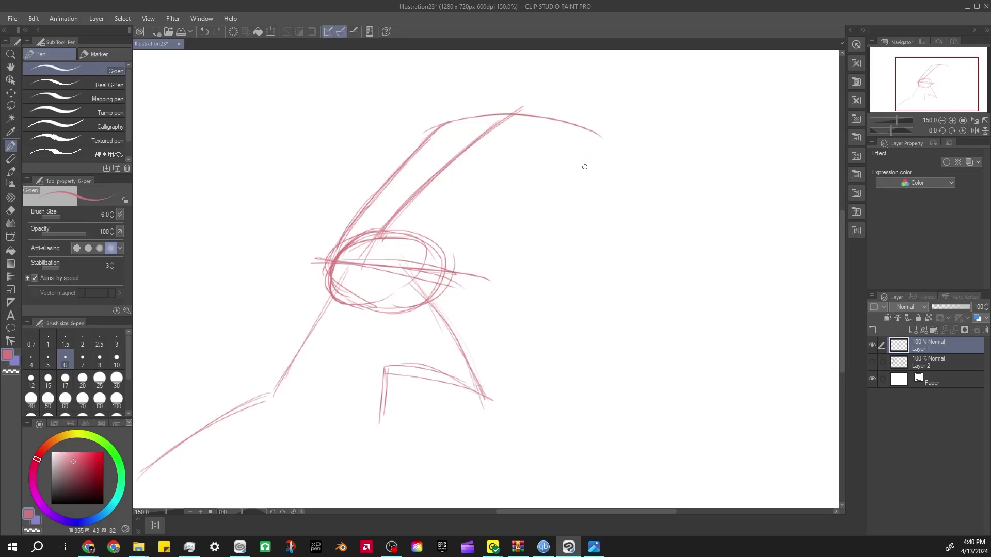
Draw a red circle for the front shoulder and the torso's lower edge back to the pelvis
key("ctrl+z")
key("ctrl+z")
left_click_drag(594, 138, 552, 178)
mouse_move(594, 138)
left_mouse_down()
mouse_move(598, 197)
mouse_move(449, 245)
left_mouse_up()
mouse_move(534, 198)
left_mouse_down()
mouse_move(494, 253)
mouse_move(546, 104)
left_mouse_up()
key("ctrl+z")
Add a contour line across the pelvis oval and outline the front thigh in red down to the knee
left_click_drag(385, 145, 374, 216)
left_click_drag(460, 162, 520, 282)
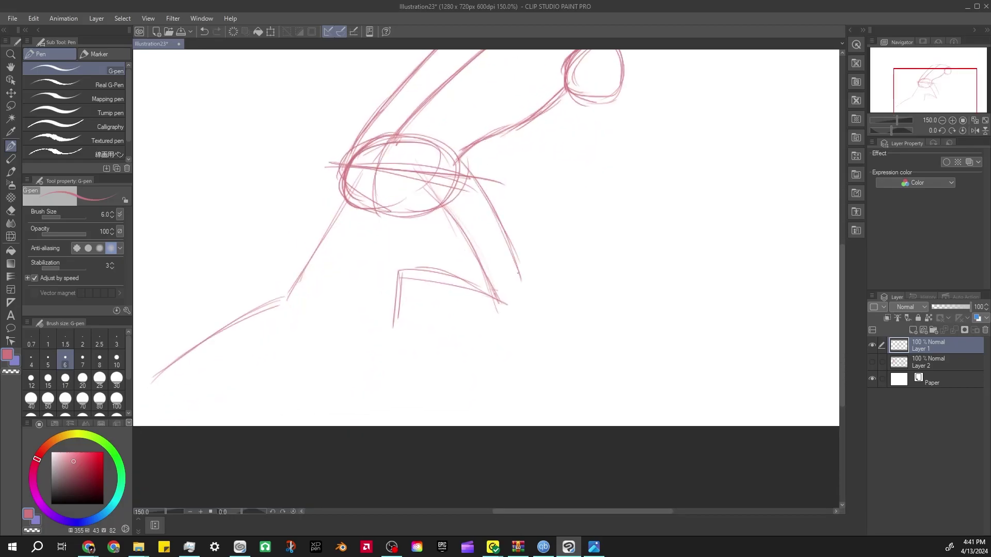
left_click_drag(408, 214, 457, 268)
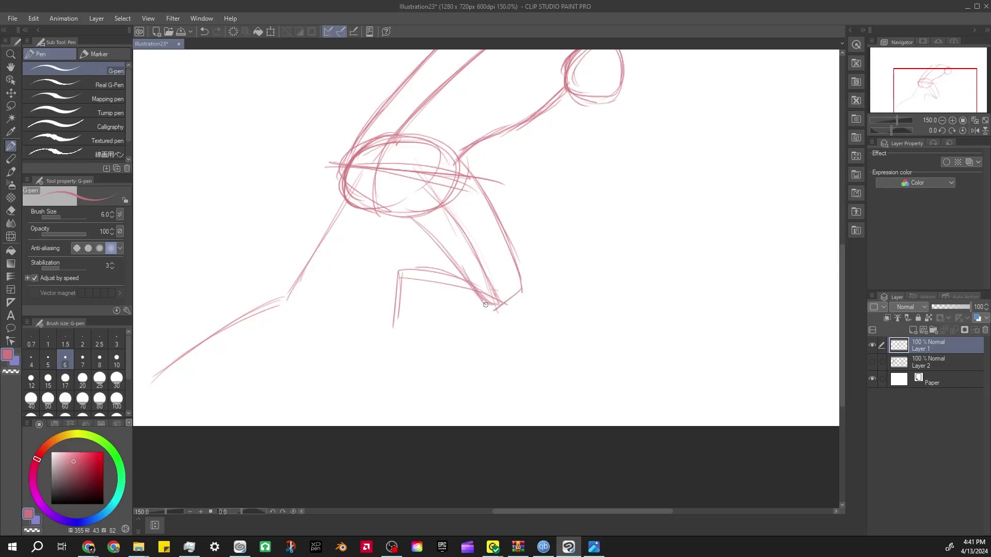
Lasso the bent front leg and rotate it so the knee swings outward and up
mouse_move(462, 166)
left_mouse_down()
mouse_move(354, 276)
mouse_move(439, 213)
left_mouse_up()
key("m")
key("ctrl+t")
left_click_drag(567, 369, 612, 355)
left_click_drag(545, 128, 552, 147)
key("Return")
key("ctrl+d")
key("p")
Draw the front foot's rounded red outline around its guide line
key("ctrl+z")
left_click_drag(416, 293, 390, 276)
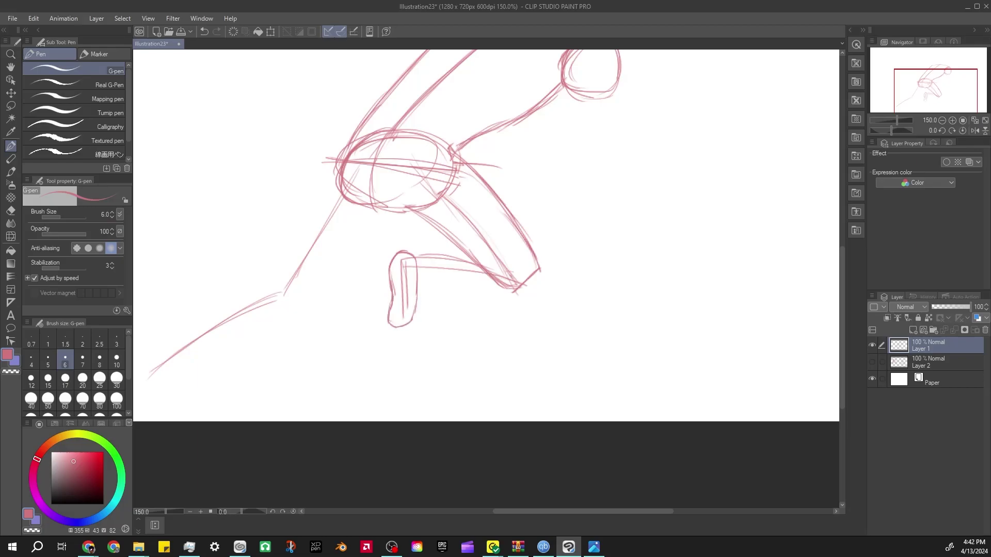
left_click_drag(408, 313, 401, 318)
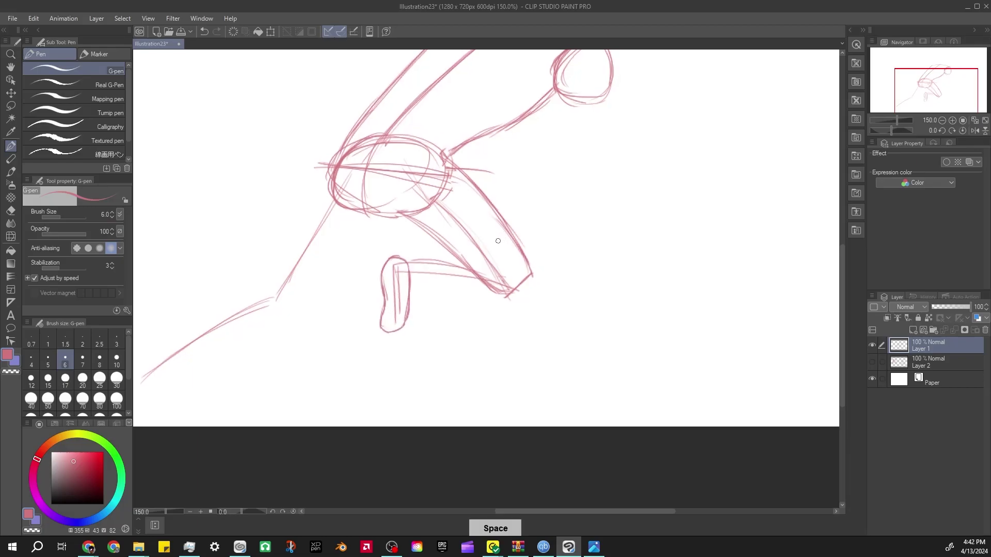
Lasso the front foot and shift it slightly upward with a transform
left_click(11, 106)
left_click_drag(384, 242, 386, 245)
key("ctrl+t")
left_click_drag(402, 289, 406, 281)
key("Return")
key("ctrl+d")
Reinforce the front shin's upper edge in red and rework the strokes beside the foot
key("p")
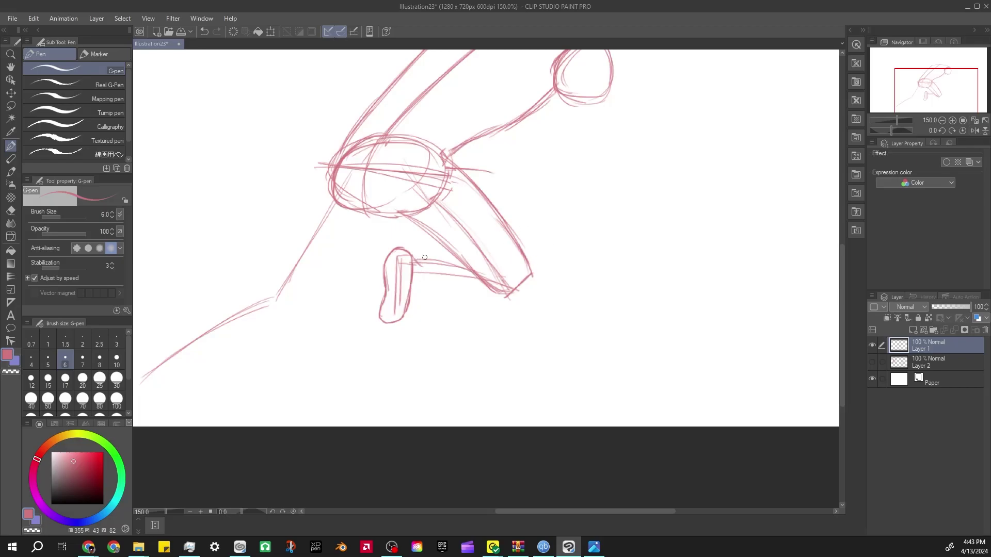
left_click_drag(431, 295, 410, 297)
key("ctrl+z")
left_click(13, 146)
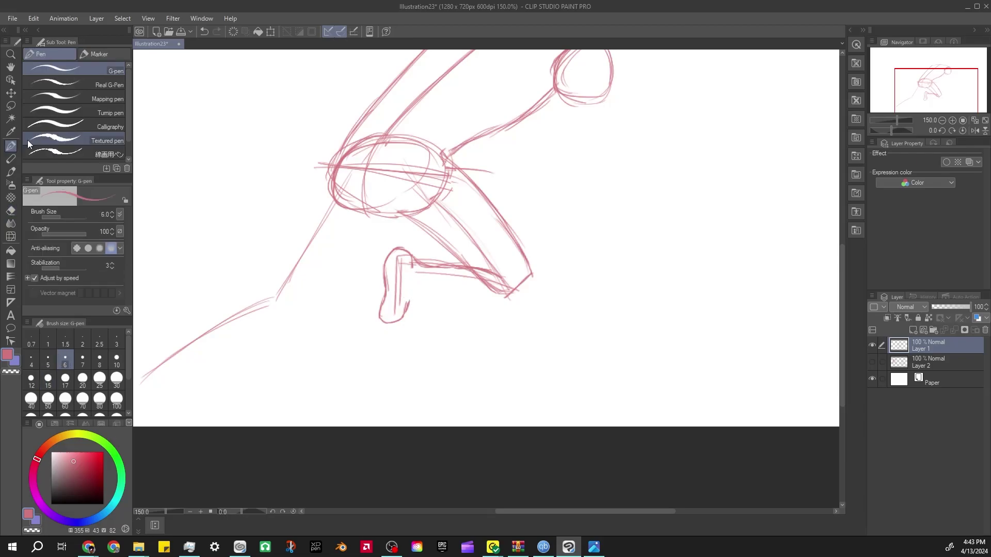
Lasso the front foot and use Free Transform to slant it and stretch its height to 110%
key("m")
left_click_drag(398, 241, 408, 335)
key("ctrl+t")
right_click(398, 262)
left_click(431, 341)
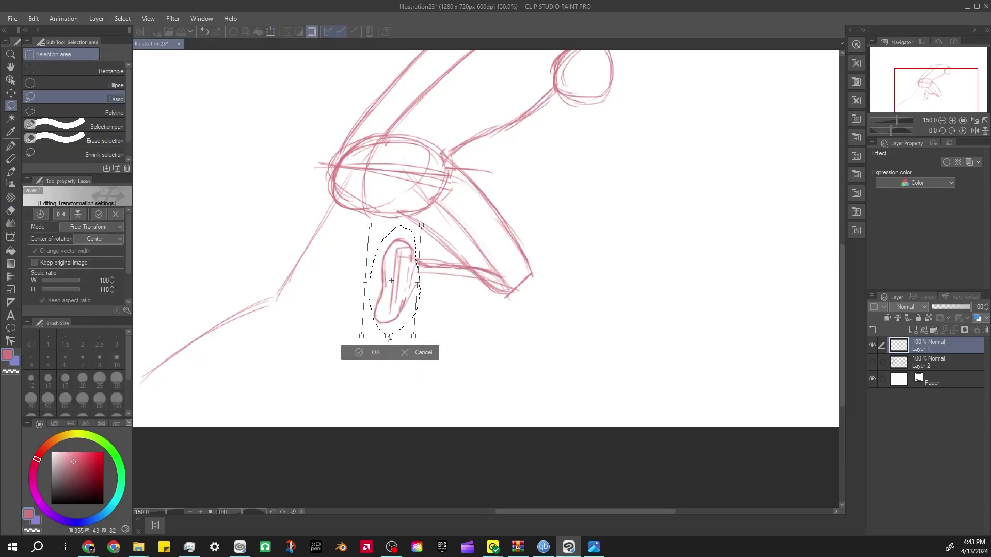
left_click(362, 352)
Switch to blue and draw the front lower leg's contours from the ankle around the knee
key("p")
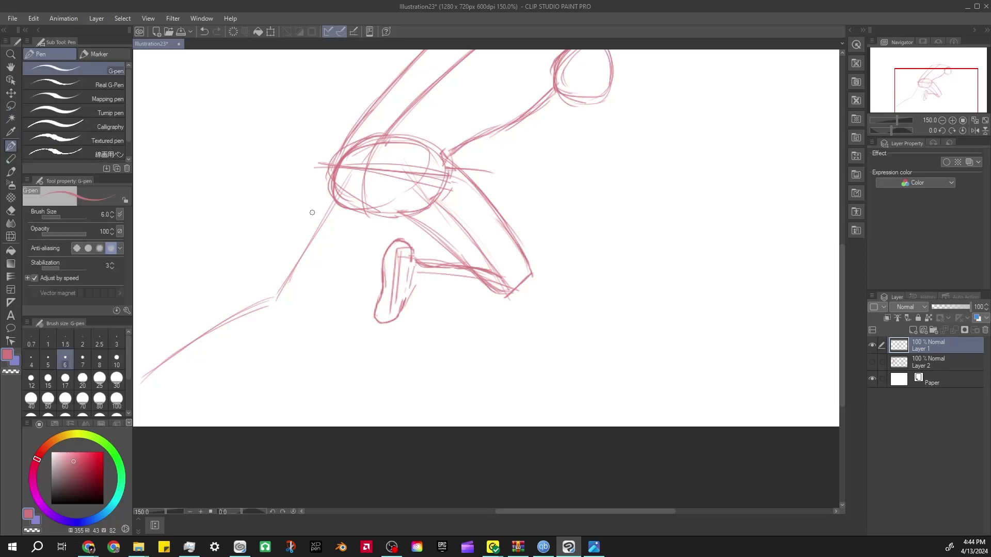
left_click(14, 361)
key("ctrl+z")
left_click_drag(431, 266, 503, 275)
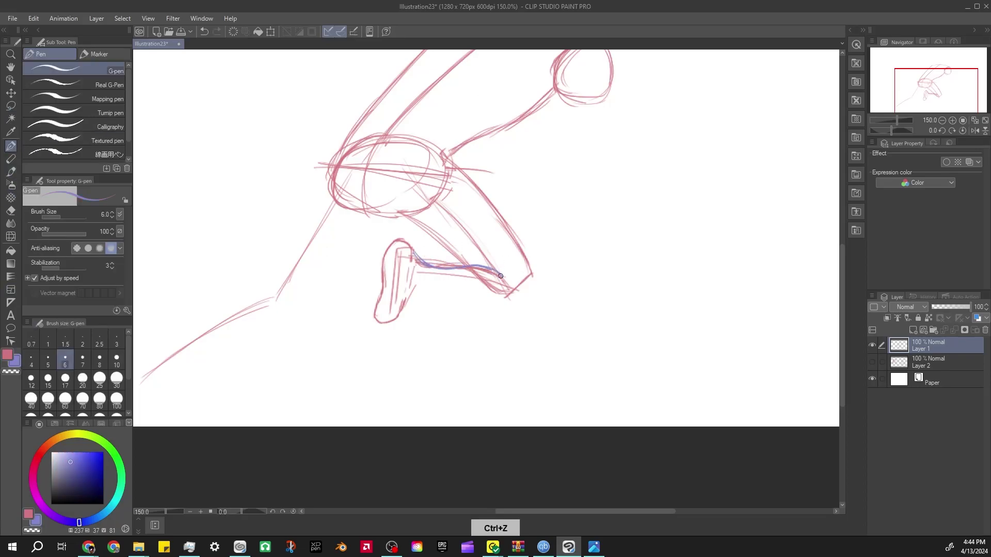
mouse_move(408, 299)
left_mouse_down()
mouse_move(503, 313)
mouse_move(531, 269)
mouse_move(503, 314)
left_mouse_up()
left_click_drag(541, 274, 527, 325)
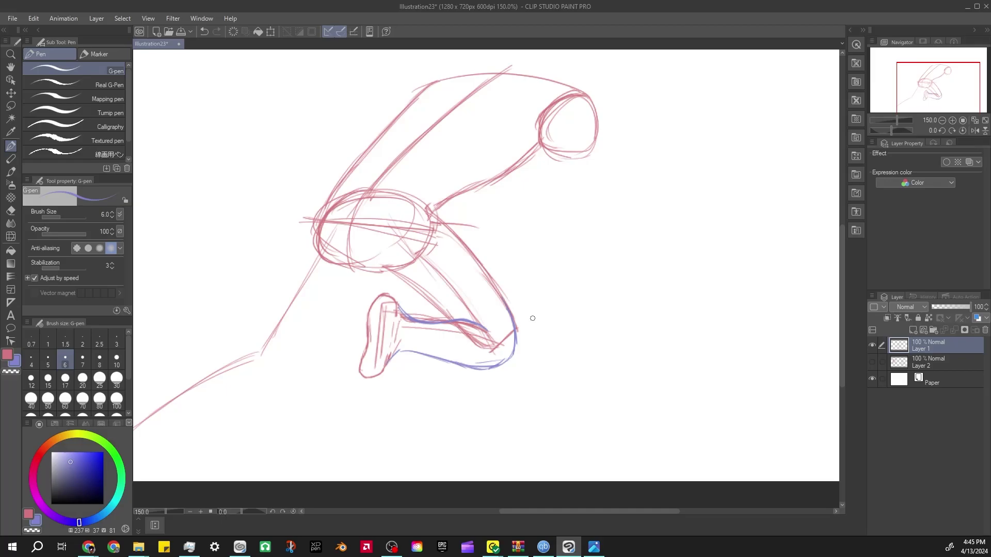
Lasso the front foot and lower leg and rotate them slightly clockwise about the knee
left_click(11, 106)
mouse_move(438, 312)
left_mouse_down()
mouse_move(481, 319)
mouse_move(362, 271)
left_mouse_up()
key("ctrl+t")
left_click(405, 411)
key("ctrl+d")
key("p")
left_click_drag(467, 235, 611, 181)
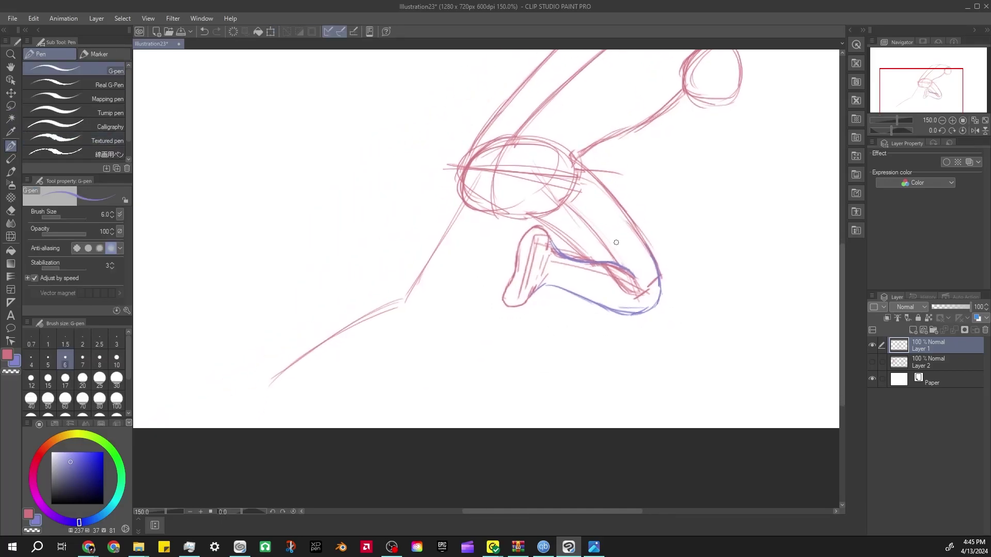
Draw the back thigh's contours in blue from the hip to the knee and close them with a knee line
left_click_drag(460, 155, 399, 281)
left_click_drag(500, 216, 427, 304)
left_click_drag(420, 221, 395, 282)
left_click_drag(393, 281, 427, 307)
left_click_drag(504, 213, 424, 307)
left_click_drag(394, 286, 426, 305)
left_click_drag(457, 168, 395, 274)
left_click_drag(484, 139, 473, 149)
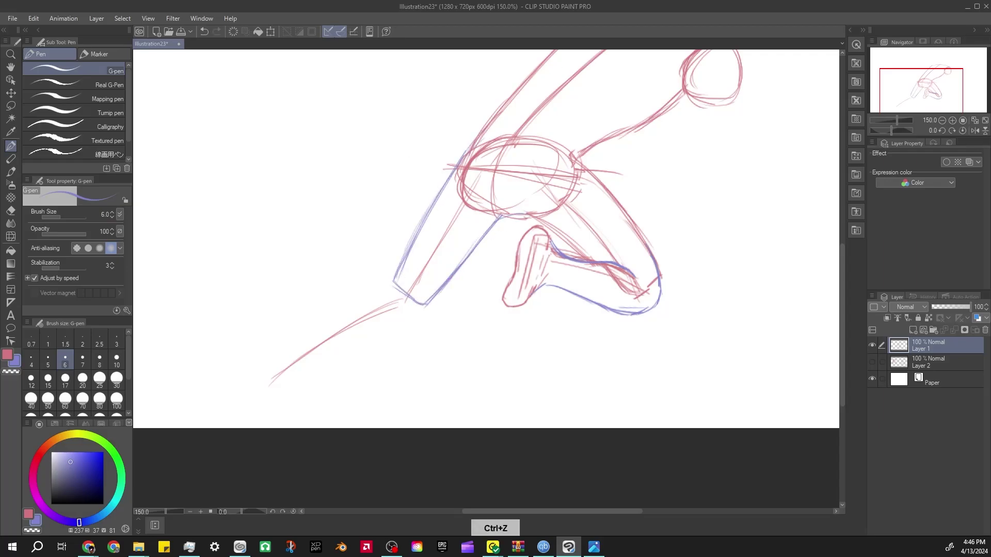
left_click_drag(406, 166, 531, 117)
key("ctrl+z")
Draw the back lower leg's contours in blue from the knee down to the ankle
mouse_move(507, 241)
left_mouse_down()
mouse_move(538, 273)
mouse_move(466, 266)
mouse_move(390, 330)
left_mouse_up()
key("ctrl+z")
key("ctrl+z")
left_click_drag(537, 274, 407, 344)
left_click_drag(438, 289, 391, 333)
left_click_drag(390, 333, 413, 342)
key("ctrl+z")
left_click_drag(504, 244, 530, 219)
left_click_drag(541, 266, 494, 297)
Lasso the whole figure, scale it to 87% with its aspect ratio kept, and deselect
scroll(609, 239, "down", 2)
key("m")
left_click(44, 97)
left_click_drag(598, 118, 583, 109)
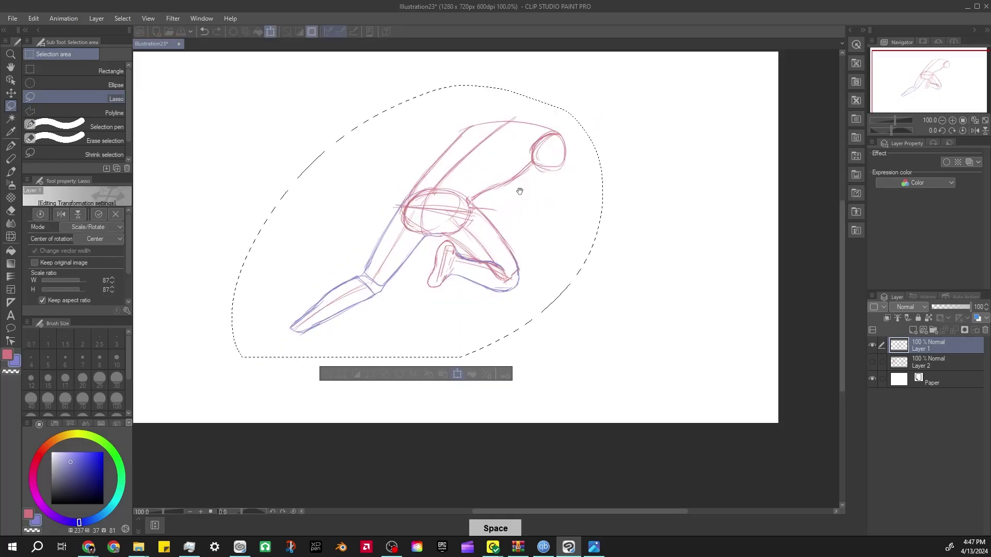
key("ctrl+d")
Lasso the back leg and use Free Transform to stretch it to about 110% width and 104% height
scroll(354, 327, "up", 2)
mouse_move(406, 186)
left_mouse_down()
mouse_move(446, 193)
mouse_move(406, 185)
left_mouse_up()
key("ctrl+t")
left_click_drag(236, 389, 215, 412)
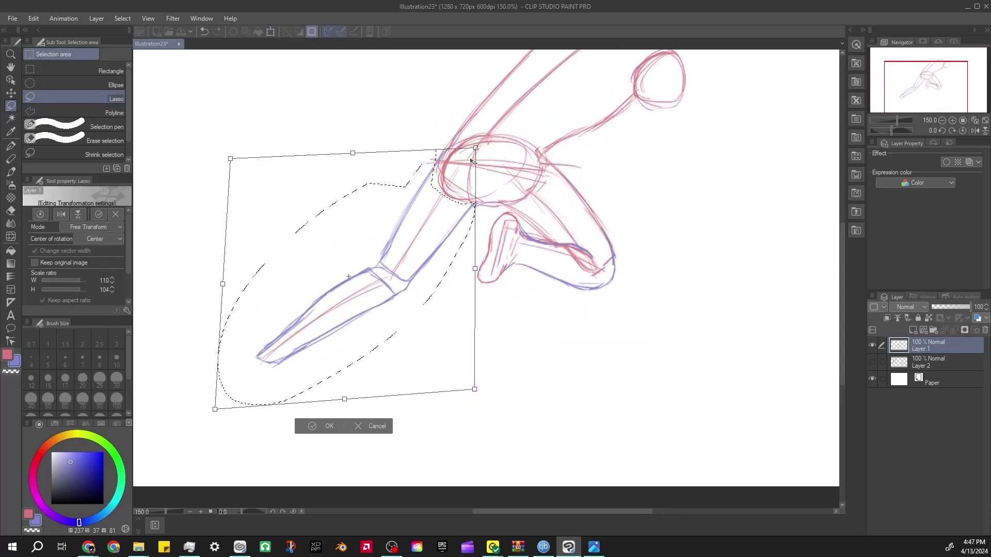
key("Return")
Draw the back foot in blue with a rounded heel and toes pushing off the ground
key("p")
left_click_drag(669, 40, 624, 127)
mouse_move(227, 464)
left_mouse_down()
mouse_move(331, 367)
mouse_move(321, 392)
left_mouse_up()
mouse_move(300, 355)
left_mouse_down()
mouse_move(329, 346)
mouse_move(345, 394)
left_mouse_up()
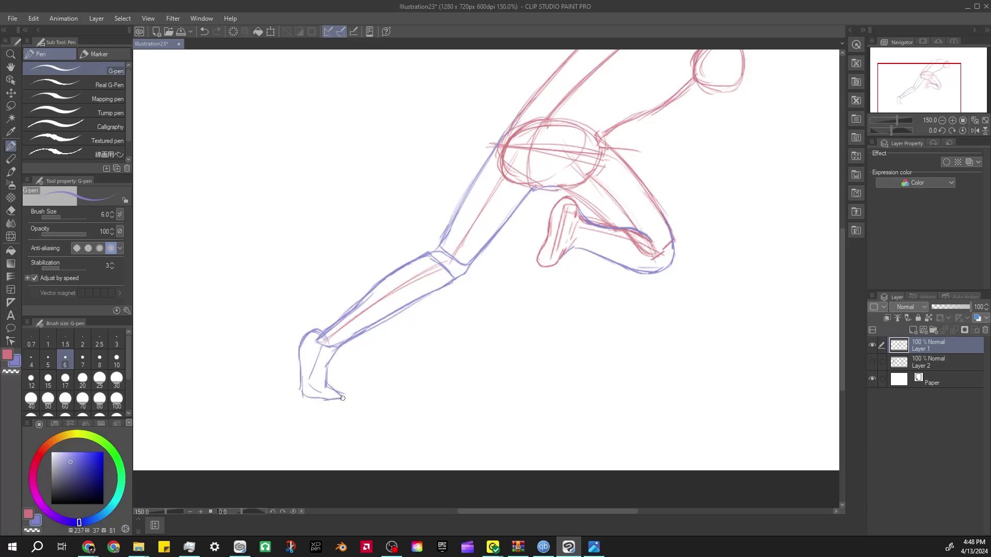
Sketch the upper arm in blue from the shoulder circle down to a rounded elbow
left_click_drag(671, 142, 458, 352)
left_click_drag(557, 243, 524, 215)
left_click_drag(536, 198, 493, 340)
left_click_drag(452, 274, 501, 345)
mouse_move(510, 282)
left_mouse_down()
mouse_move(529, 333)
mouse_move(524, 325)
mouse_move(511, 350)
left_mouse_up()
left_click_drag(450, 272, 516, 345)
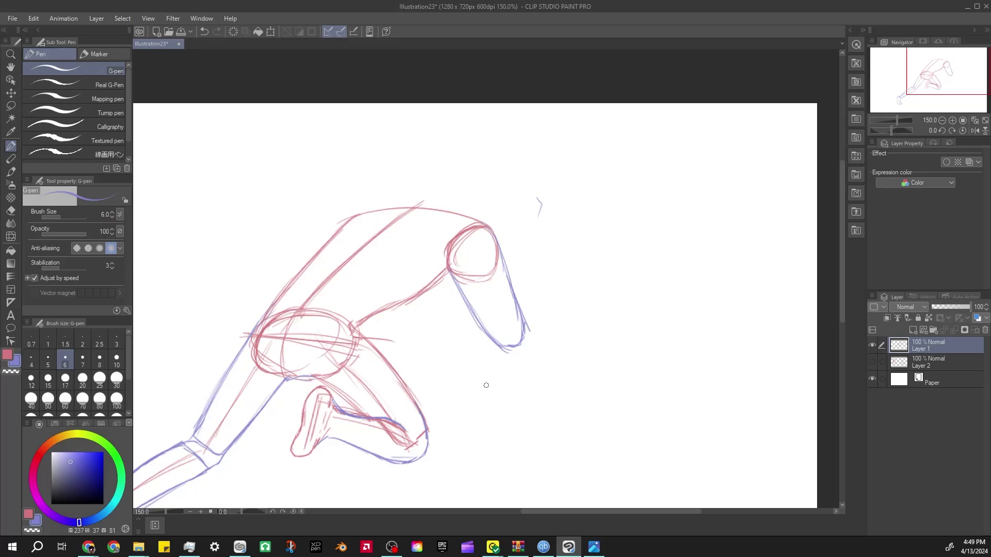
mouse_move(487, 385)
left_mouse_down()
mouse_move(537, 248)
mouse_move(533, 268)
mouse_move(566, 208)
mouse_move(506, 198)
left_mouse_up()
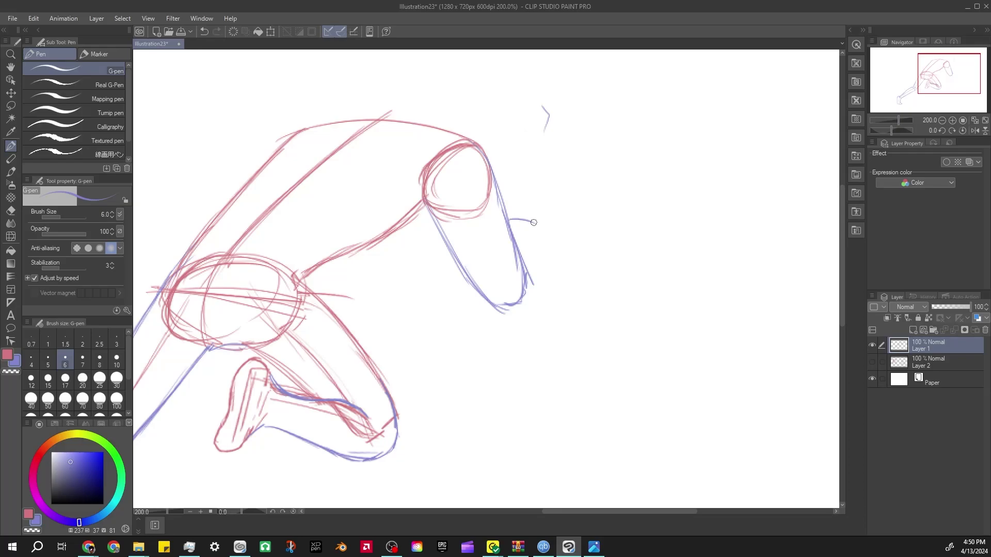
Draw the raised forearm, wrist line and palm in blue beside the upper arm, and start the outer finger
mouse_move(537, 223)
left_mouse_down()
mouse_move(549, 194)
mouse_move(504, 194)
mouse_move(529, 252)
mouse_move(496, 353)
left_mouse_up()
key("ctrl+z")
scroll(536, 242, "up", 2)
mouse_move(493, 186)
left_mouse_down()
mouse_move(526, 253)
mouse_move(483, 361)
left_mouse_up()
mouse_move(533, 125)
left_mouse_down()
mouse_move(507, 251)
mouse_move(536, 219)
mouse_move(545, 263)
left_mouse_up()
mouse_move(537, 221)
left_mouse_down()
mouse_move(540, 269)
mouse_move(524, 251)
mouse_move(529, 230)
left_mouse_up()
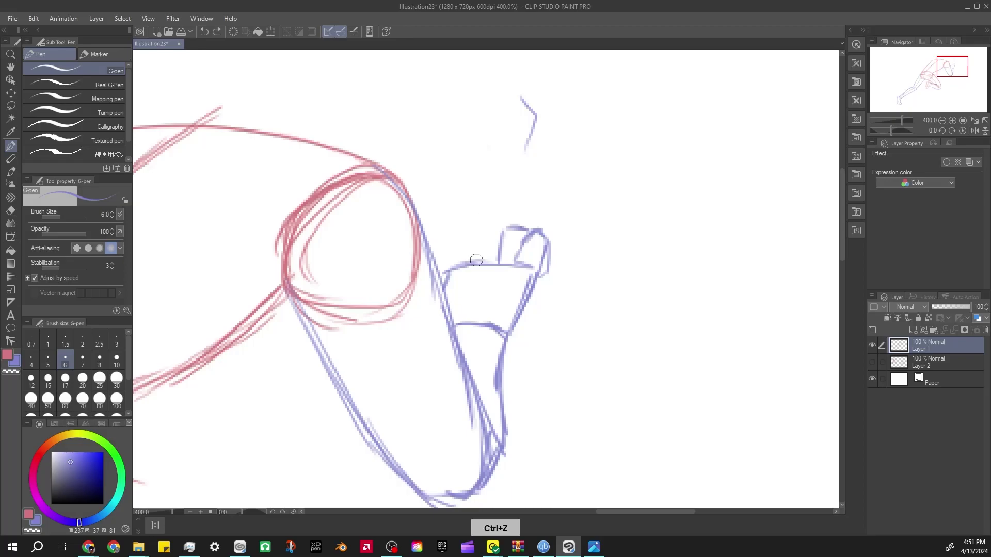
Draw the remaining fingers in blue along the palm's upper edge
left_click_drag(480, 261, 489, 211)
left_click_drag(547, 199, 604, 186)
left_click_drag(531, 242, 520, 254)
left_click_drag(501, 217, 519, 211)
left_click_drag(519, 212, 520, 253)
Lasso the fingers and upper palm and adjust their shape slightly with a transform
scroll(523, 227, "up", 3)
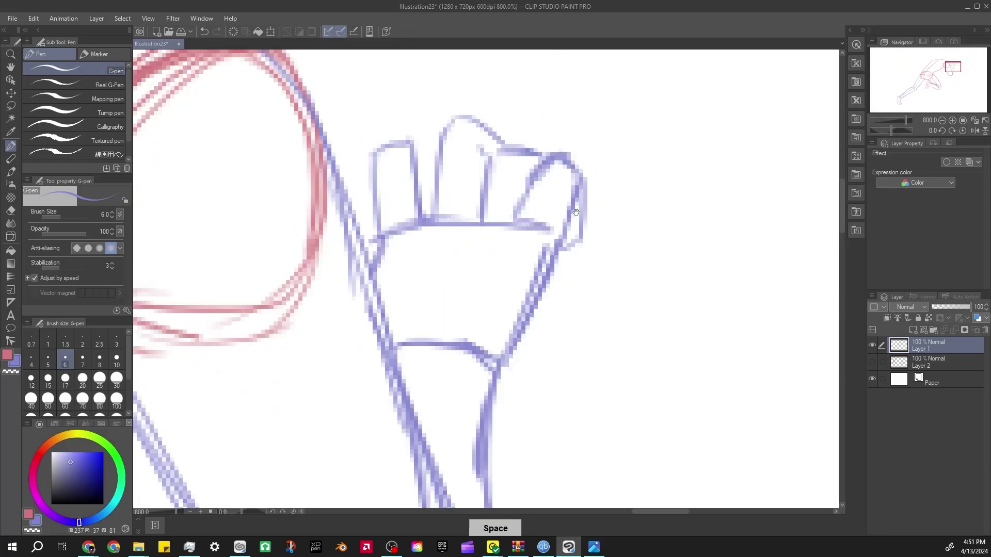
scroll(516, 206, "down", 5)
scroll(508, 145, "up", 3)
key("m")
left_click_drag(509, 145, 504, 162)
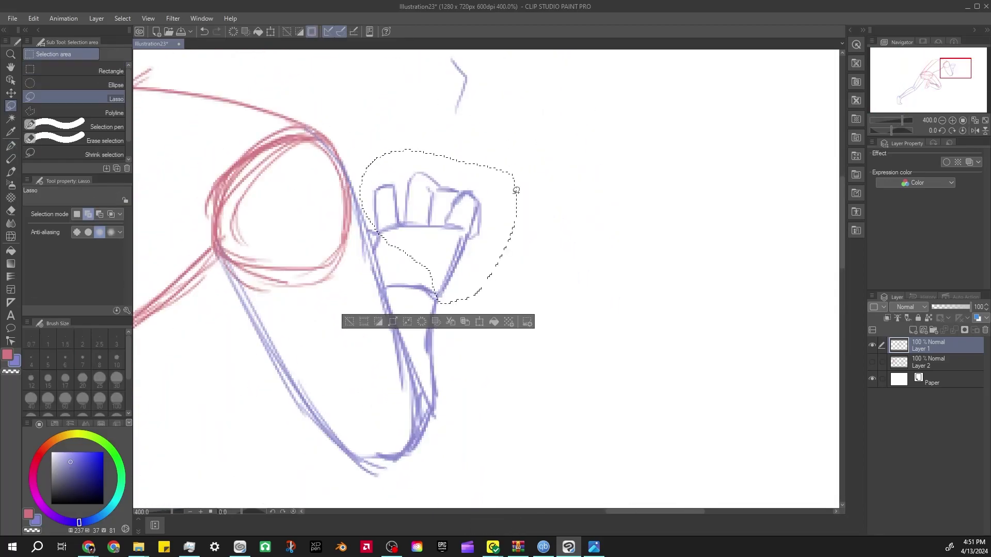
key("ctrl+t")
right_click(464, 241)
left_click(496, 356)
mouse_move(439, 154)
left_mouse_down()
mouse_move(423, 155)
mouse_move(444, 149)
left_mouse_up()
left_click(399, 324)
scroll(524, 310, "down", 4)
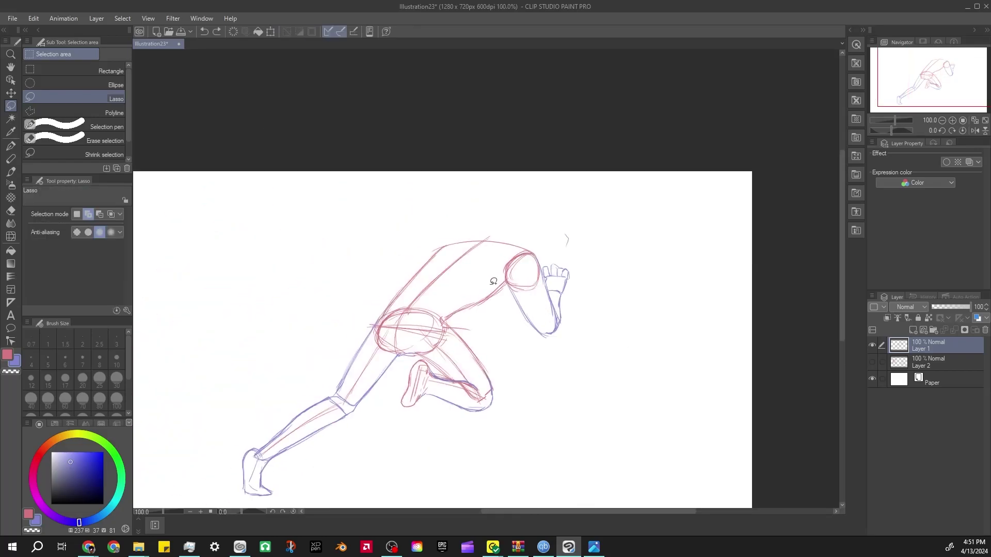
Draw the head in blue as a rounded outline rising above the shoulder line
left_click(88, 548)
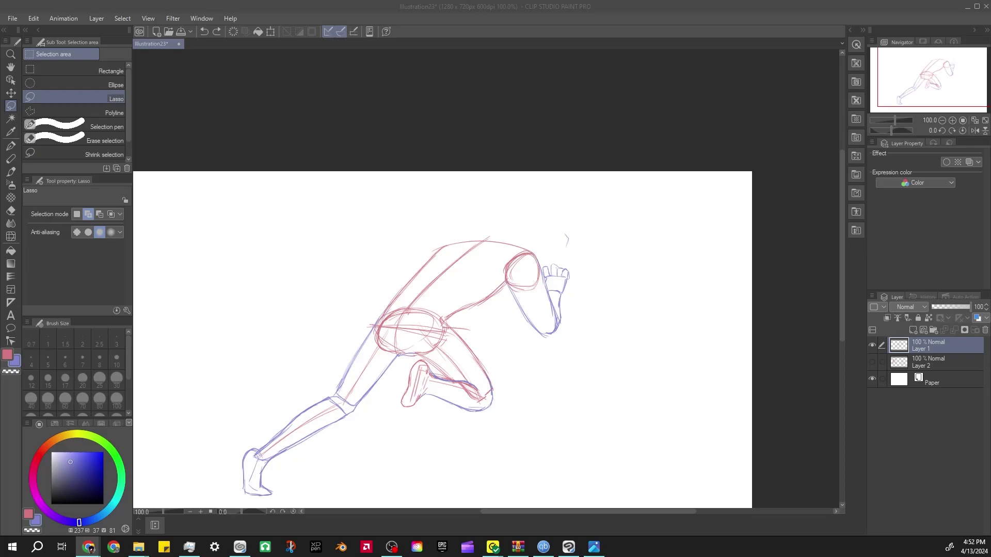
left_click(703, 133)
key("ctrl+plus")
key("p")
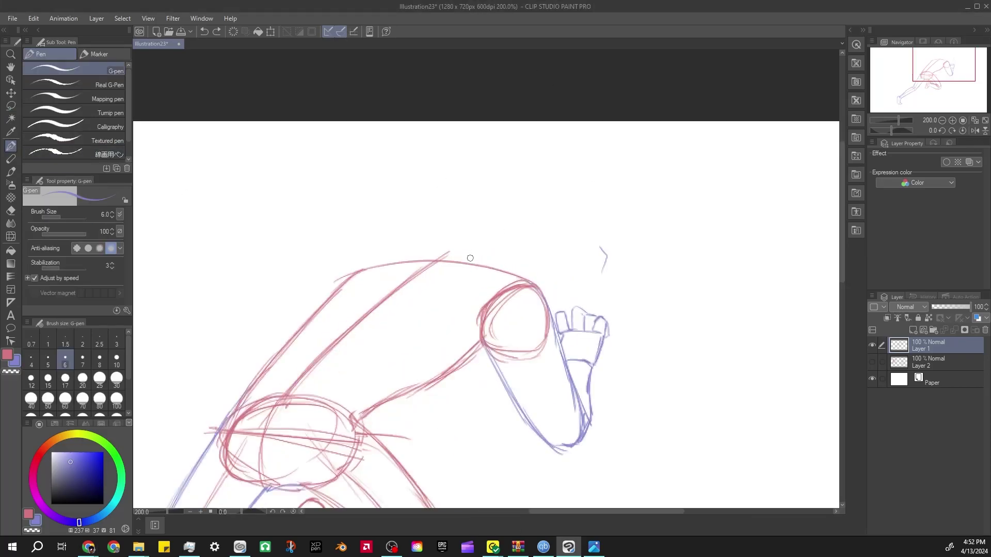
left_click_drag(422, 216, 480, 204)
key("ctrl+z")
left_click_drag(412, 257, 504, 256)
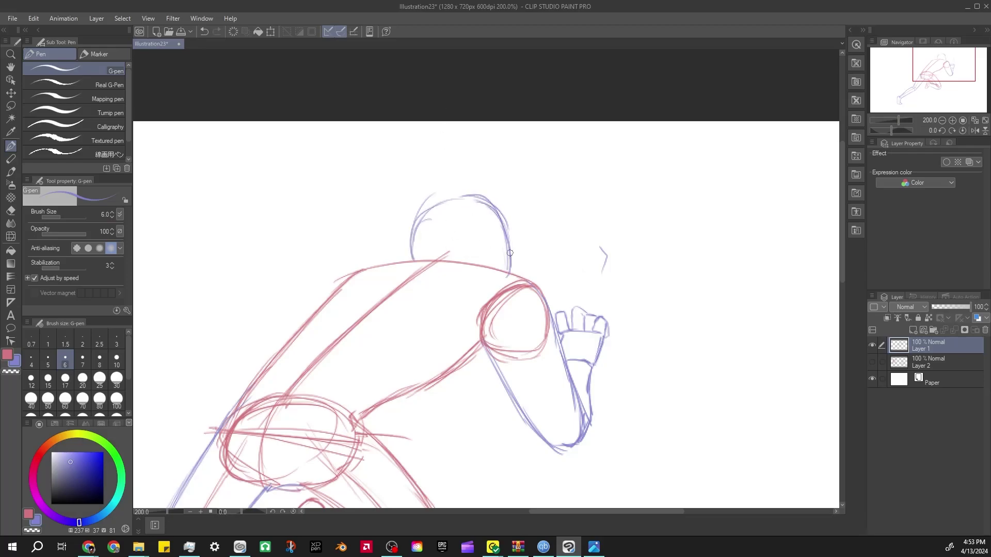
Show Layer 2, lasso its swordsman figure, scale it down and move it toward the canvas's left side
key("ctrl+minus")
mouse_move(628, 181)
left_mouse_down()
mouse_move(609, 197)
mouse_move(636, 149)
mouse_move(609, 169)
left_mouse_up()
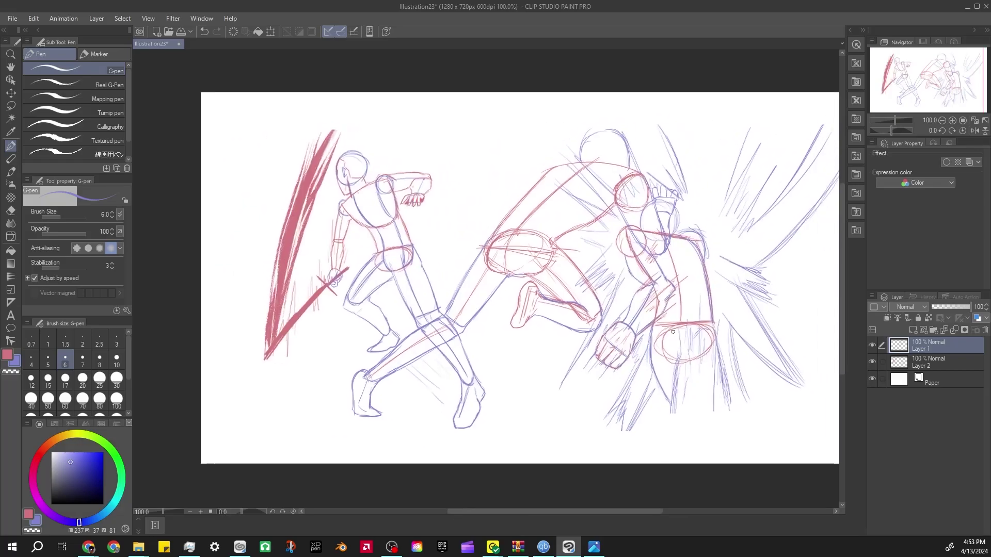
left_click(924, 361)
key("m")
mouse_move(413, 130)
left_mouse_down()
mouse_move(511, 396)
mouse_move(408, 132)
left_mouse_up()
key("ctrl+t")
left_click_drag(361, 258, 309, 232)
key("Return")
key("ctrl+d")
Lasso the bent-arm figure with its action lines on Layer 2 and move it to the canvas's lower-right area
mouse_move(717, 110)
left_mouse_down()
mouse_move(588, 122)
mouse_move(598, 122)
left_mouse_up()
mouse_move(587, 121)
left_mouse_down()
mouse_move(351, 399)
mouse_move(366, 136)
left_mouse_up()
key("ctrl+t")
left_click_drag(496, 276, 597, 306)
key("Return")
key("ctrl+d")
Lasso the figure on Layer 1, scale it to 75%, place it between the other two, and save the file
key("alt+]")
mouse_move(549, 144)
left_mouse_down()
mouse_move(410, 427)
mouse_move(547, 147)
left_mouse_up()
key("ctrl+t")
mouse_move(570, 111)
left_mouse_down()
mouse_move(539, 123)
mouse_move(506, 115)
left_mouse_up()
left_click_drag(518, 340, 560, 315)
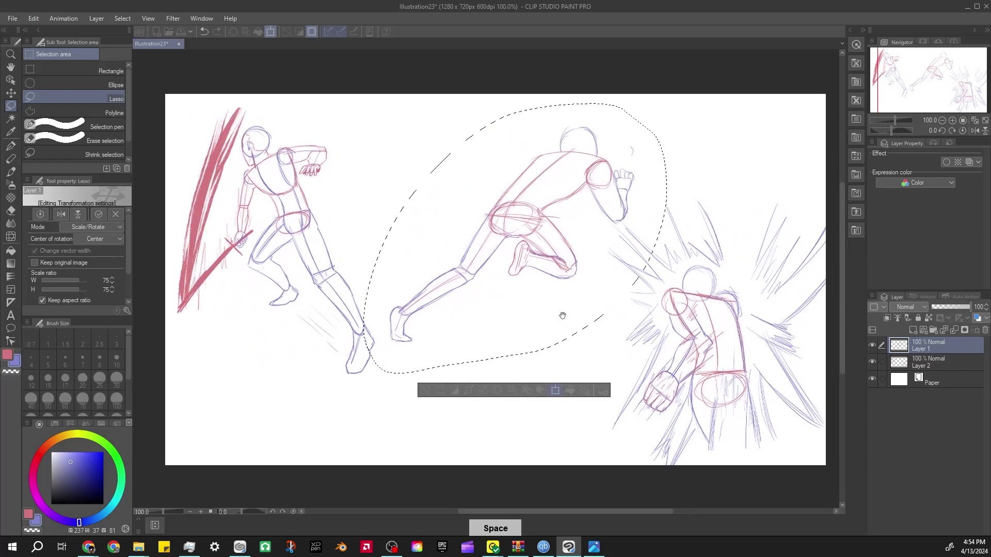
key("Return")
key("ctrl+d")
mouse_move(613, 273)
left_mouse_down()
mouse_move(612, 312)
mouse_move(605, 252)
mouse_move(598, 267)
left_mouse_up()
key("ctrl+s")
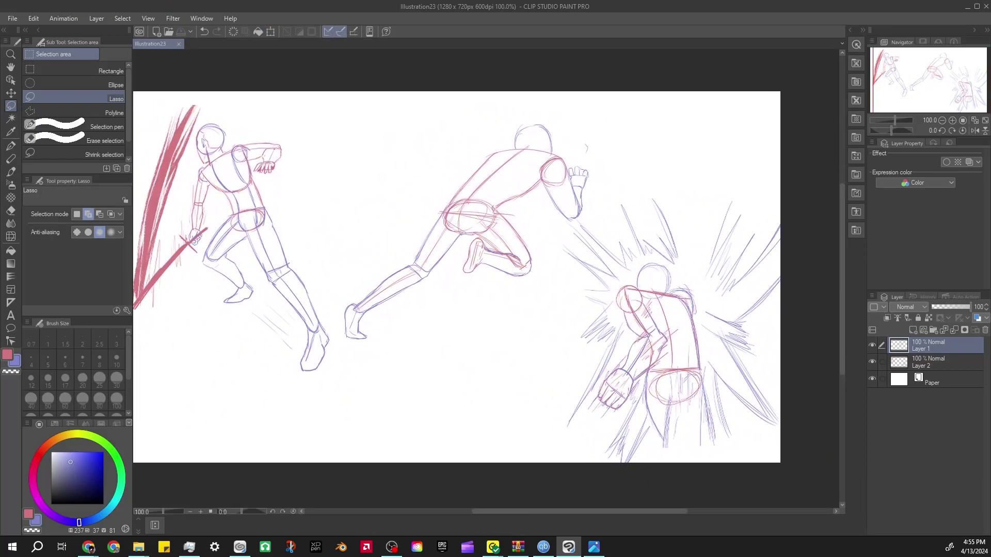